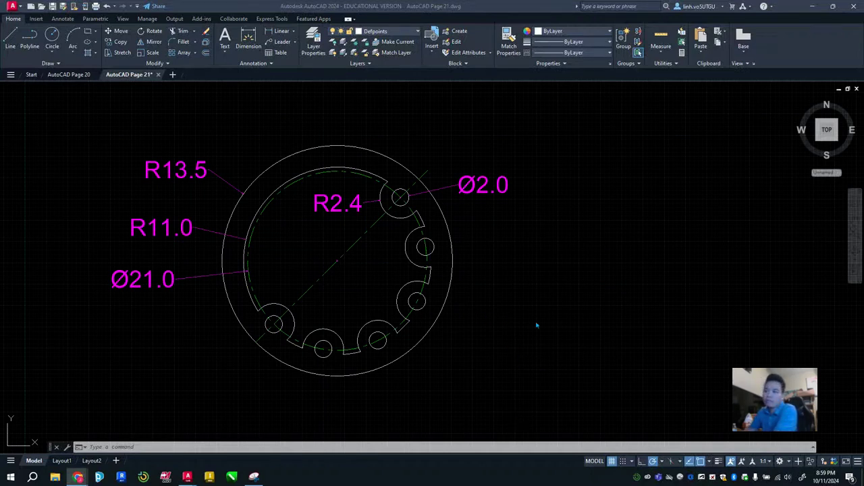
# Step: Shift the drawing slightly left and check the Array type options before dismissing them
pyautogui.moveTo(553, 295); pyautogui.dragTo(520, 301, button='middle')
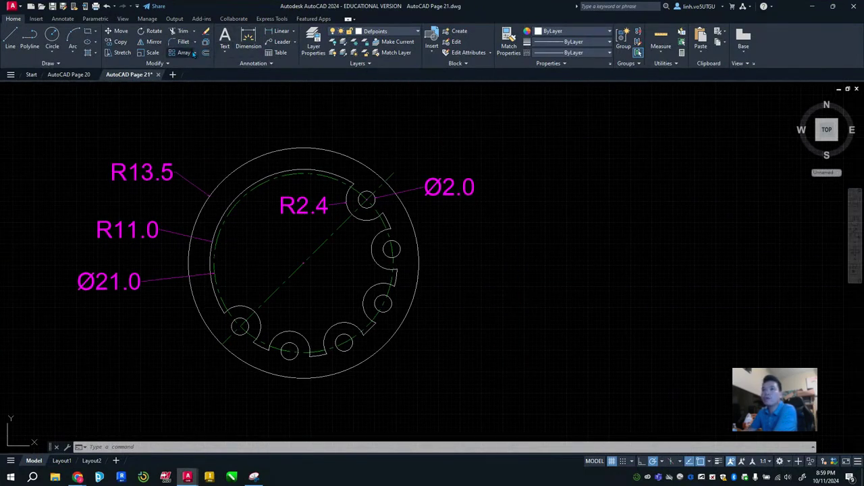
pyautogui.click(193, 54)
pyautogui.click(195, 54)
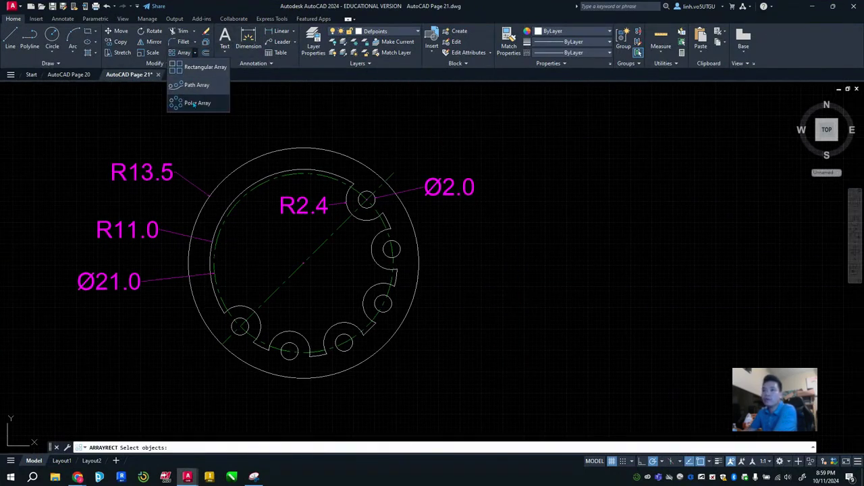
pyautogui.click(405, 116)
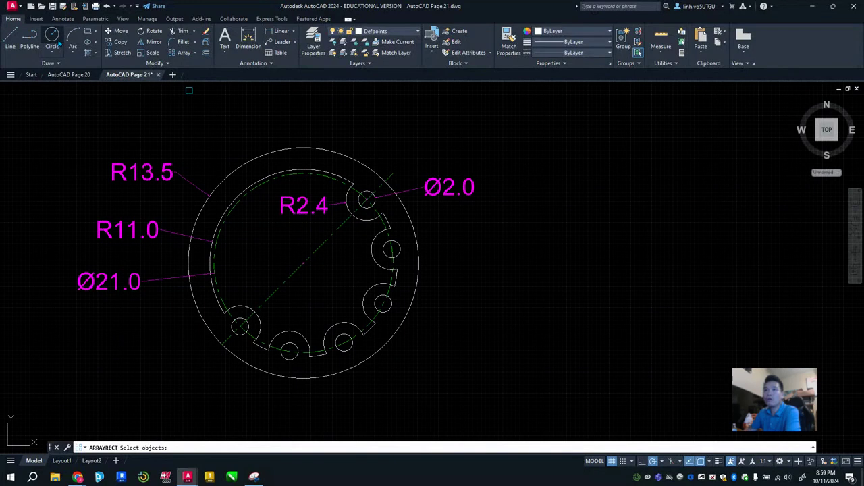
# Step: Draw a radius 13.5 circle to the right of the reference ring
pyautogui.click(52, 37)
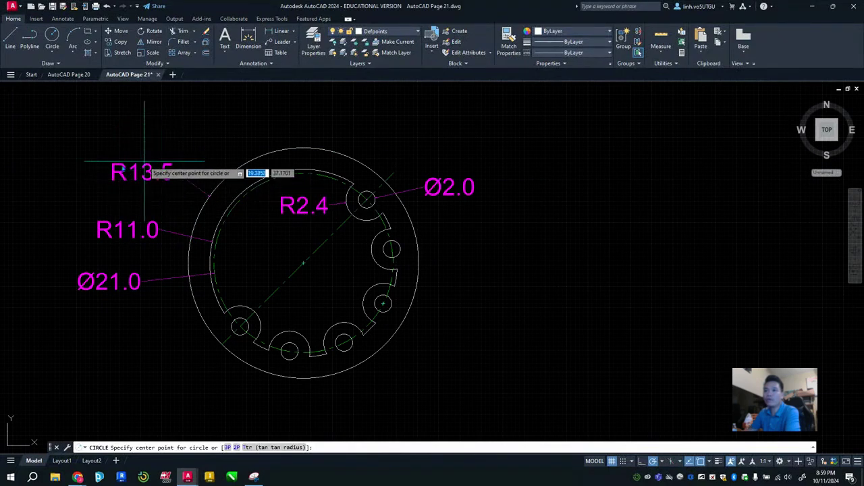
pyautogui.click(610, 272)
pyautogui.write('13.5')
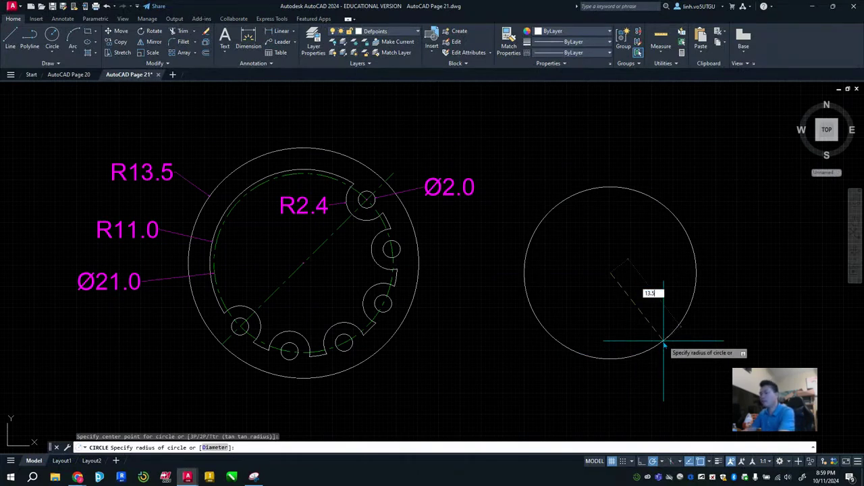
pyautogui.press('Return')
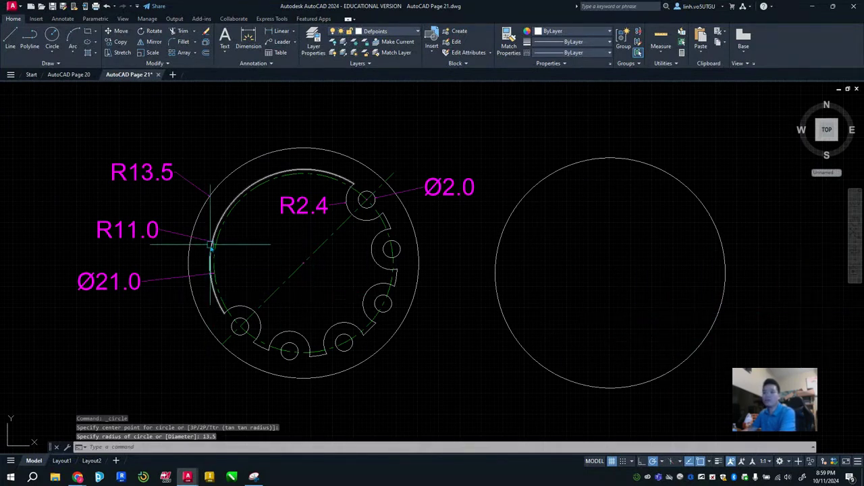
# Step: Add a concentric radius 11 circle at the same centre
pyautogui.press('Return')
pyautogui.press('Return')
pyautogui.press('Escape')
pyautogui.press('Escape')
pyautogui.press('Return')
pyautogui.press('Return')
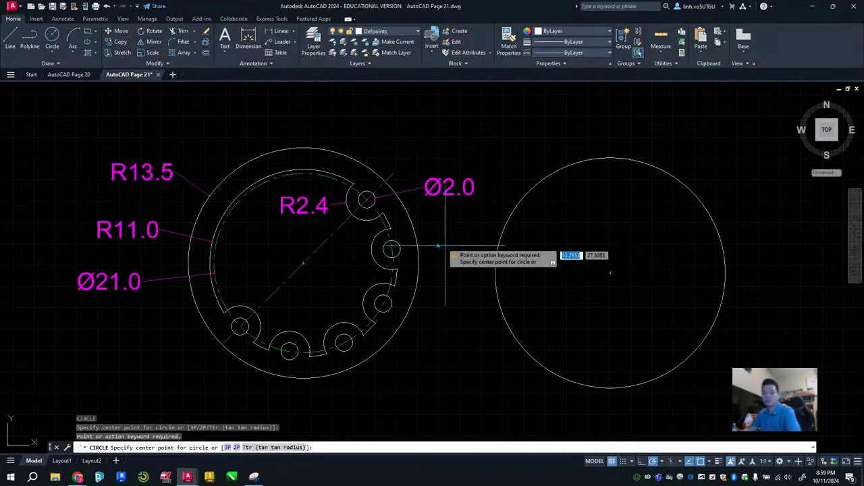
pyautogui.press('Escape')
pyautogui.press('Return')
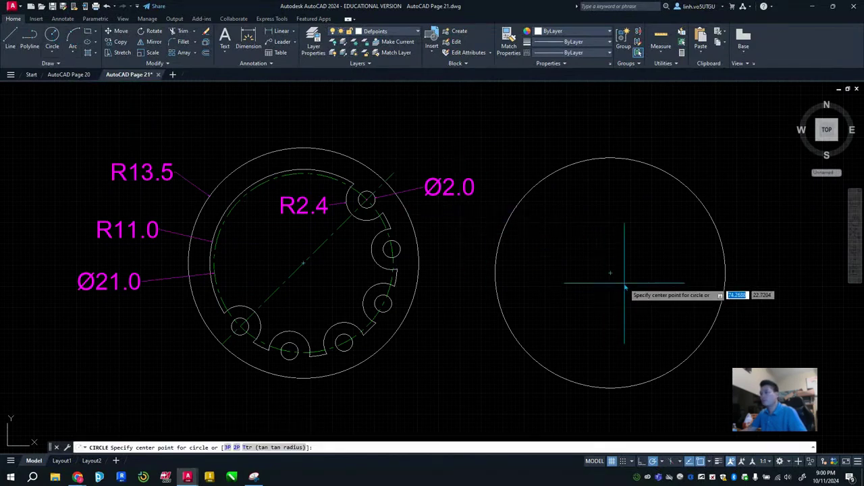
pyautogui.click(612, 274)
pyautogui.write('11')
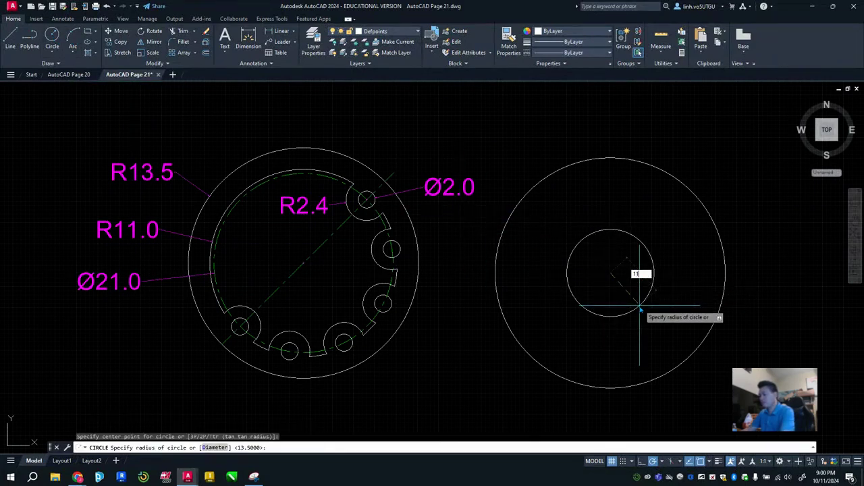
pyautogui.press('Return')
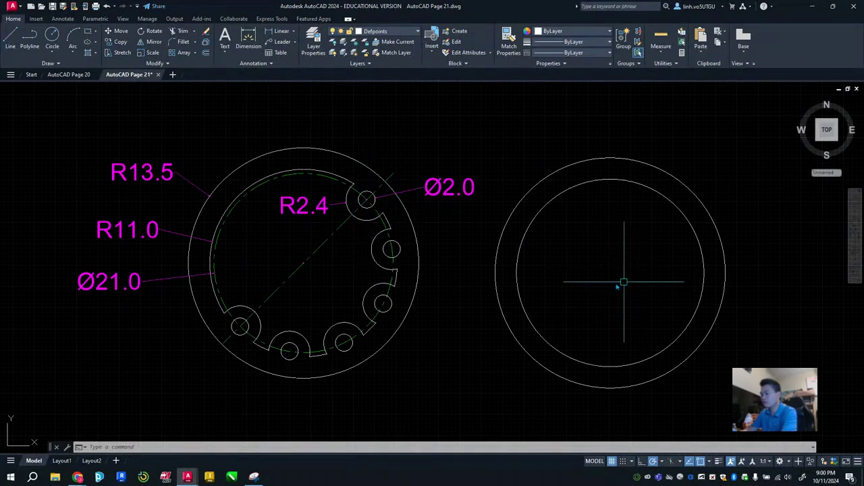
# Step: Make Centerlines the current layer and draw a diameter 21 circle at the ring's centre
pyautogui.click(396, 33)
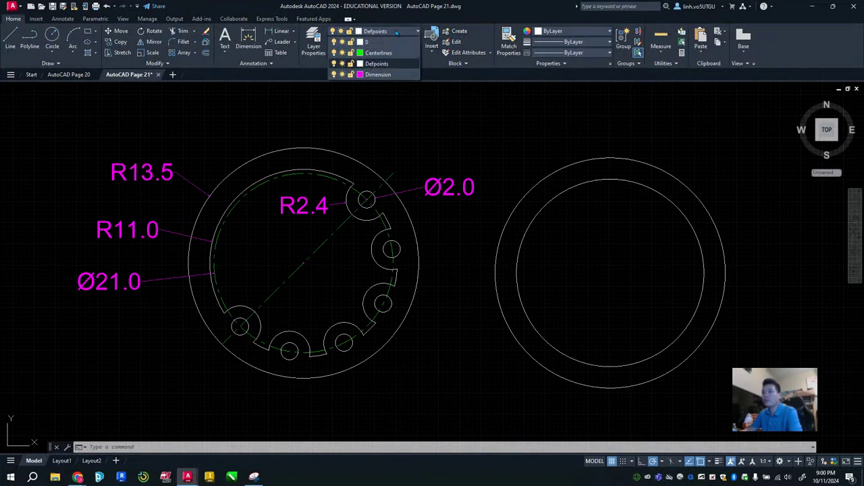
pyautogui.click(376, 53)
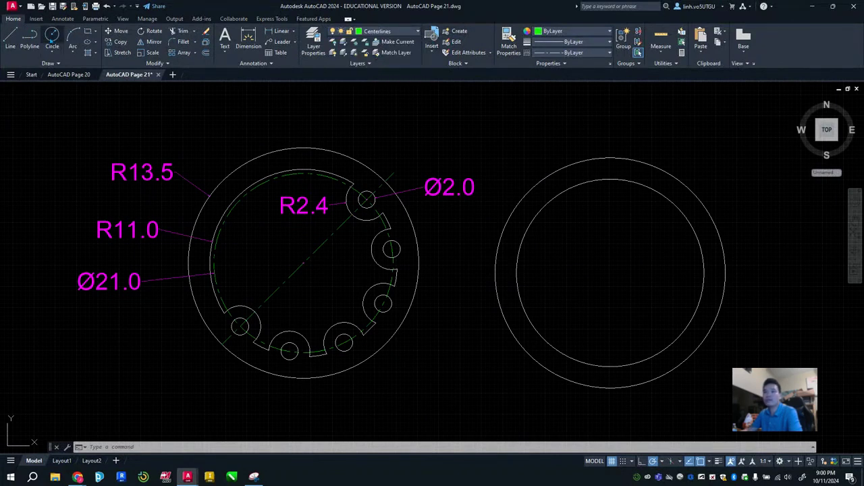
pyautogui.click(52, 37)
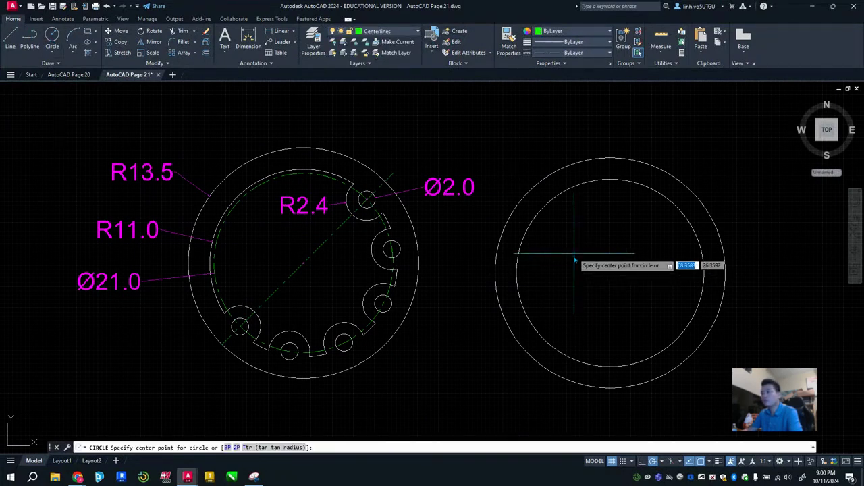
pyautogui.click(610, 273)
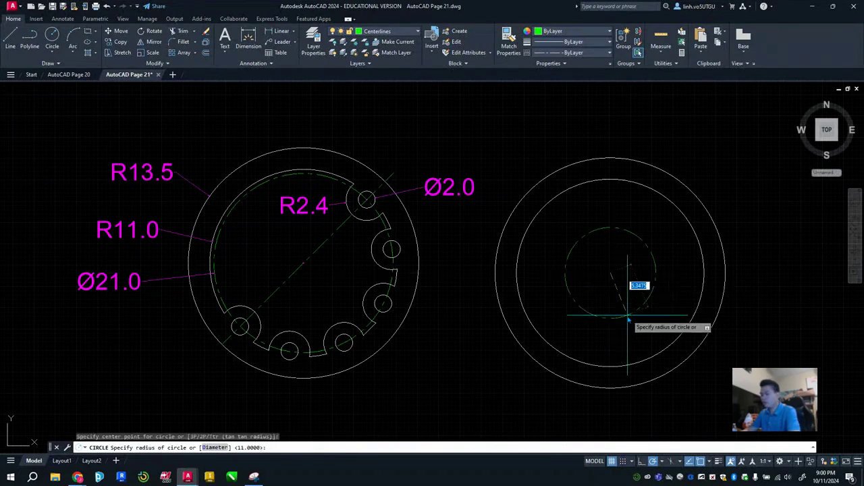
pyautogui.write('d')
pyautogui.press('Return')
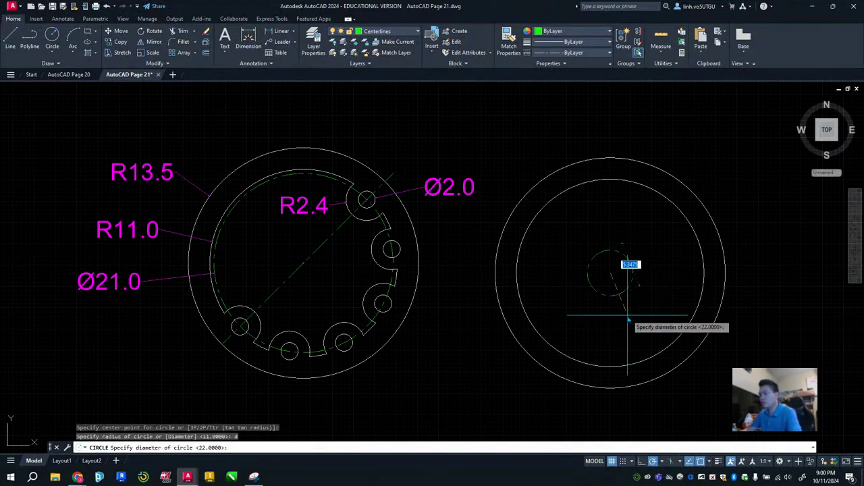
pyautogui.write('21')
pyautogui.press('Return')
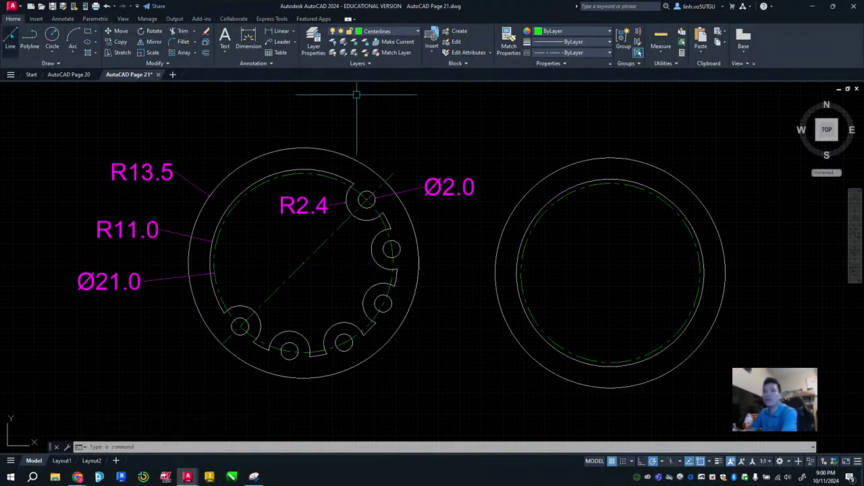
pyautogui.write('l')
pyautogui.press('Return')
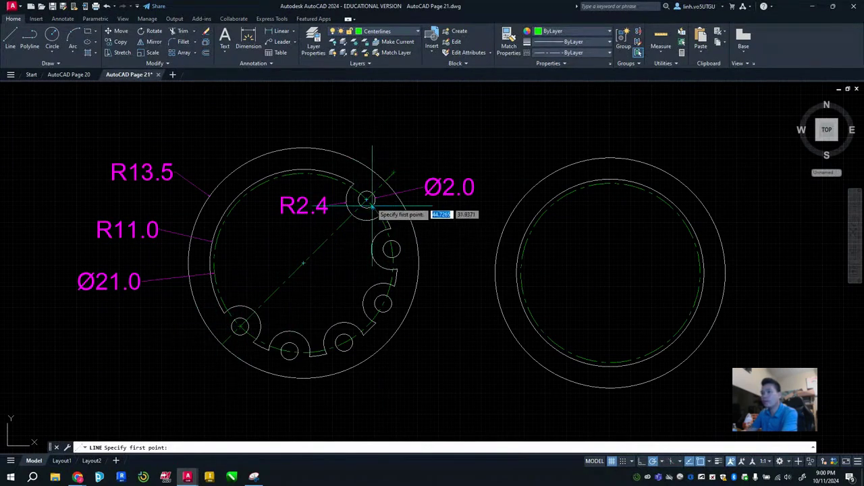
pyautogui.scroll(5, 365, 200)
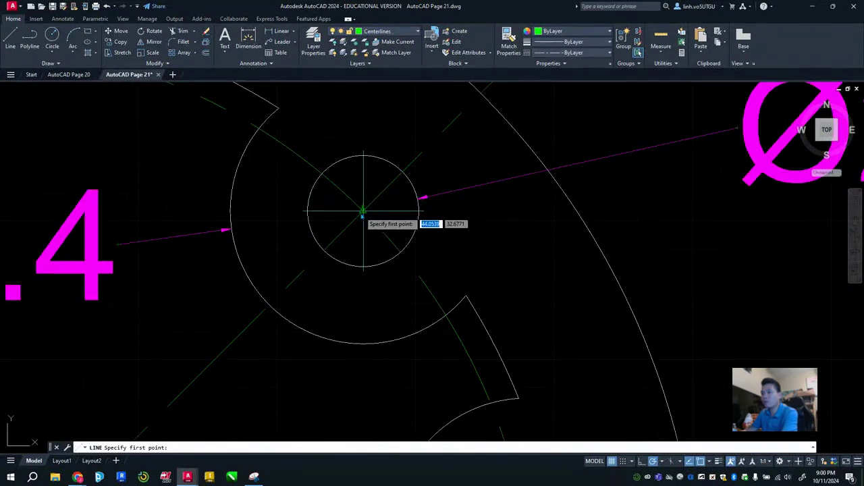
pyautogui.scroll(2, 362, 208)
pyautogui.scroll(-3, 379, 232)
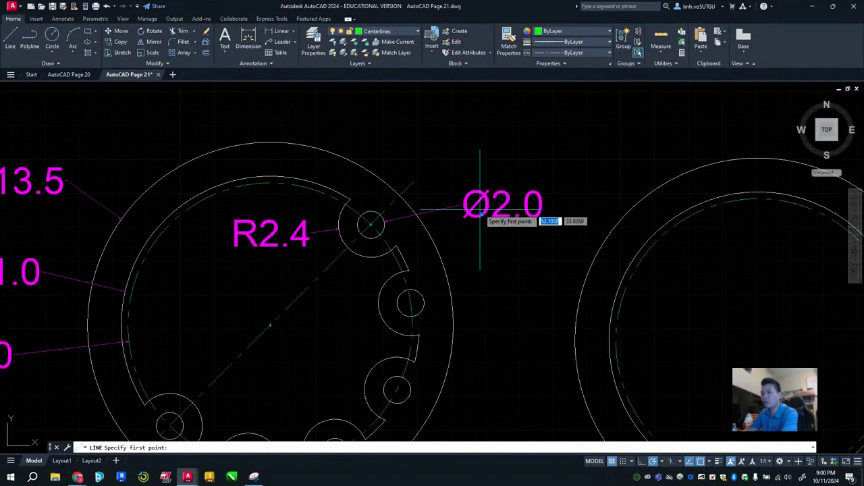
pyautogui.scroll(-2, 352, 253)
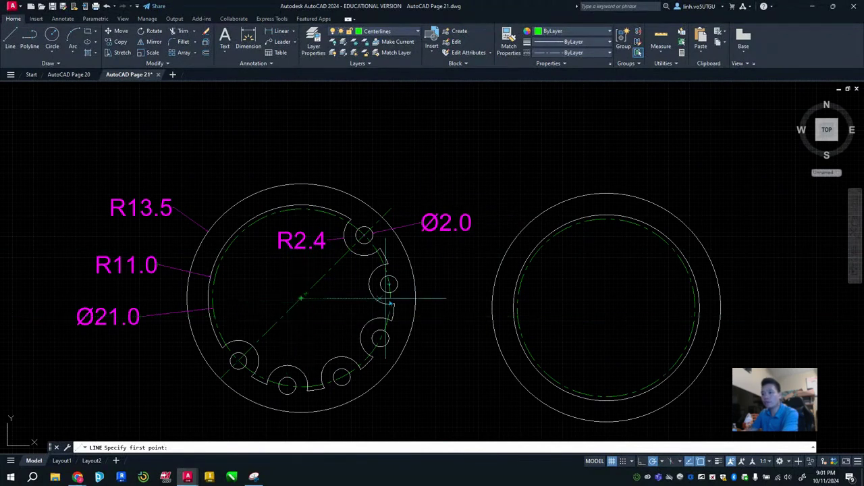
# Step: Draw a horizontal centerline from the reference ring's centre out to the right
pyautogui.press('Escape')
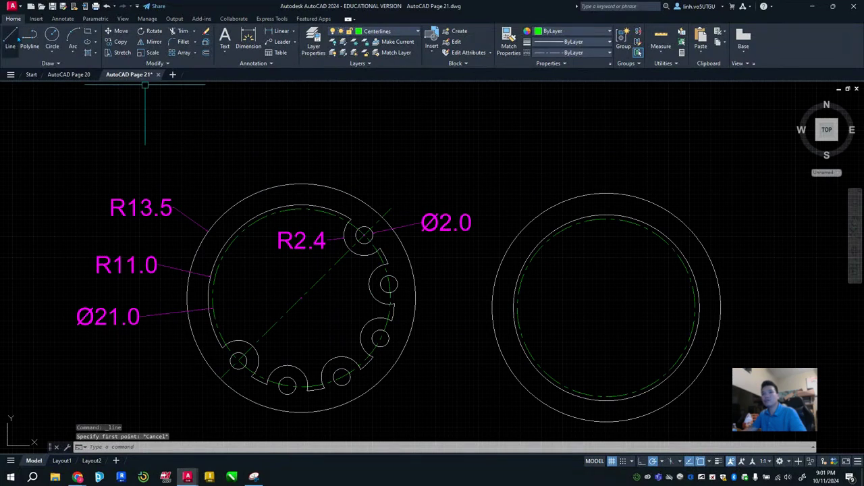
pyautogui.press('space')
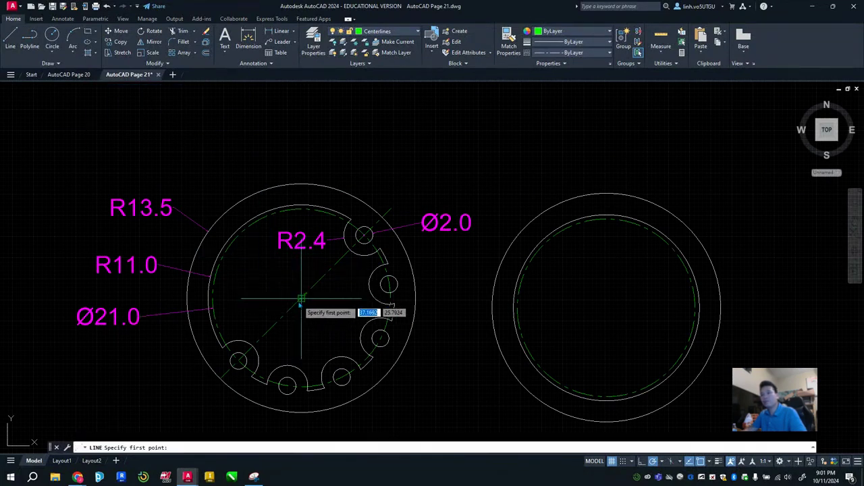
pyautogui.scroll(5, 306, 295)
pyautogui.click(234, 354)
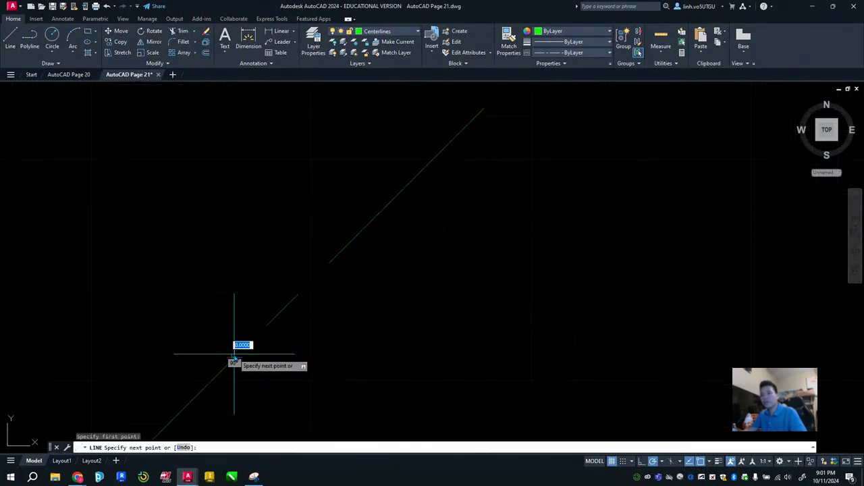
pyautogui.scroll(-5, 449, 364)
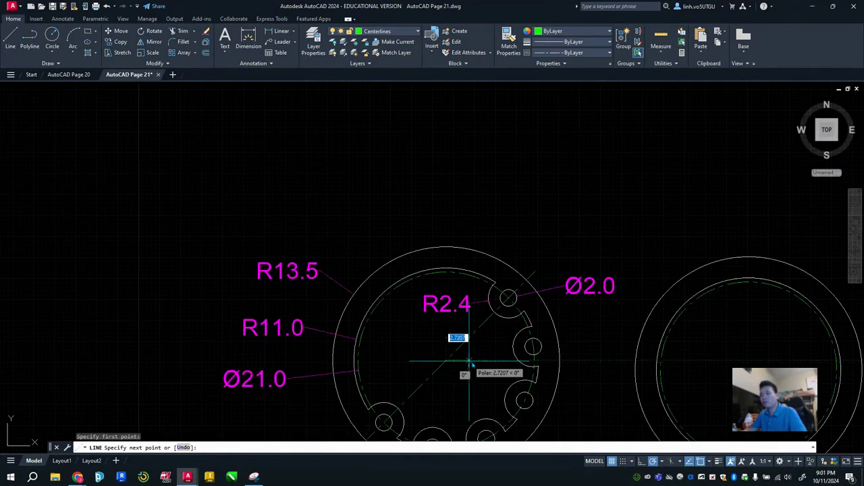
pyautogui.click(573, 365)
pyautogui.press('Escape')
# Step: Use Quick Measure to read distances and radii around the reference ring's notches
pyautogui.click(659, 54)
pyautogui.click(665, 87)
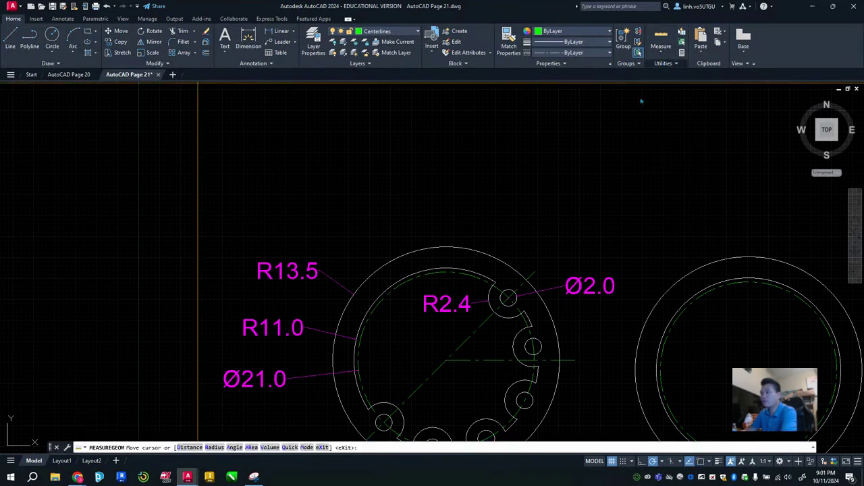
pyautogui.scroll(5, 471, 356)
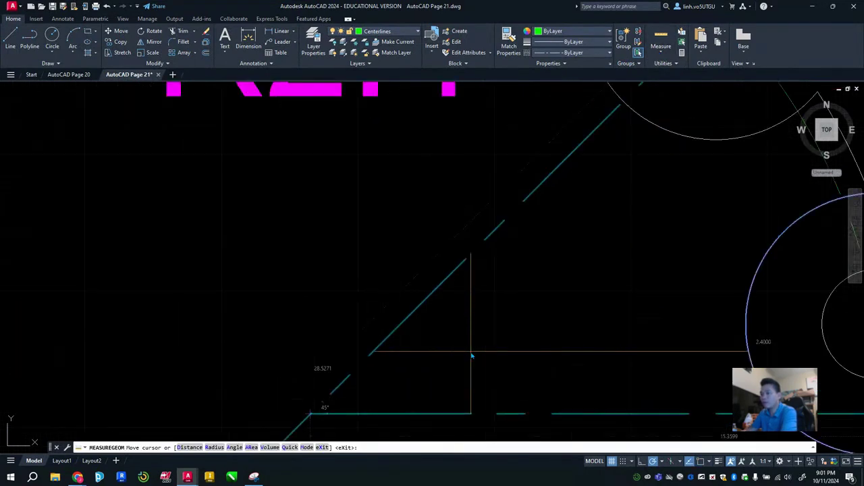
pyautogui.scroll(-3, 335, 409)
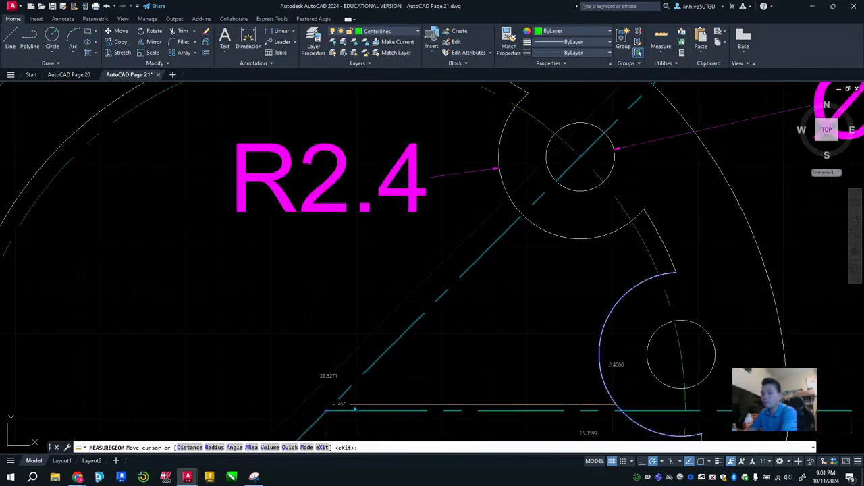
pyautogui.scroll(-2, 405, 379)
pyautogui.moveTo(449, 360); pyautogui.dragTo(389, 240, button='middle')
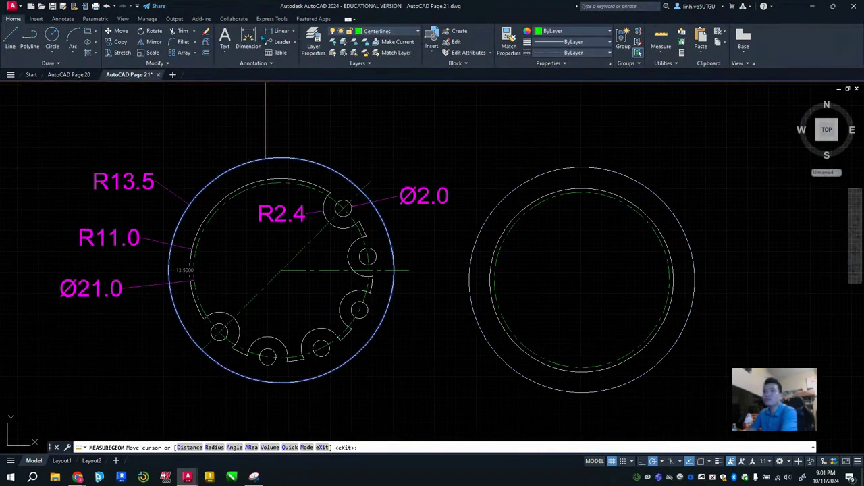
pyautogui.click(234, 19)
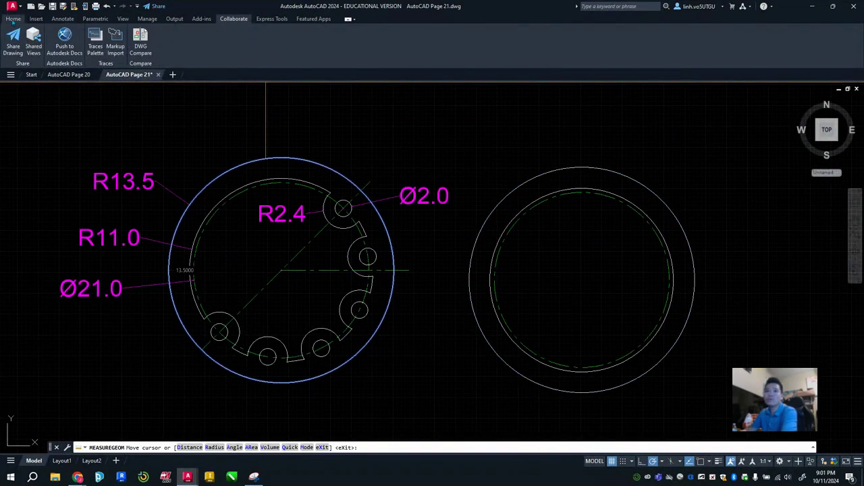
# Step: Dimension the angle between the reference ring's horizontal and diagonal centerlines
pyautogui.click(8, 19)
pyautogui.click(249, 40)
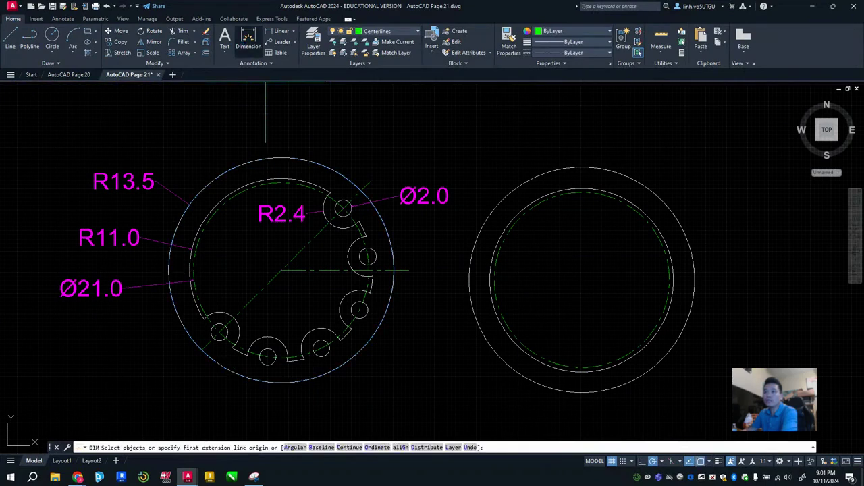
pyautogui.press('Return')
pyautogui.click(321, 273)
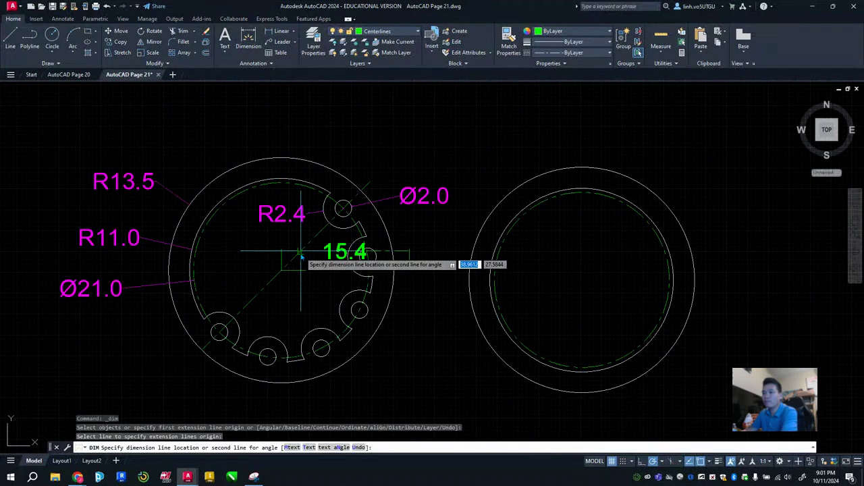
pyautogui.click(305, 245)
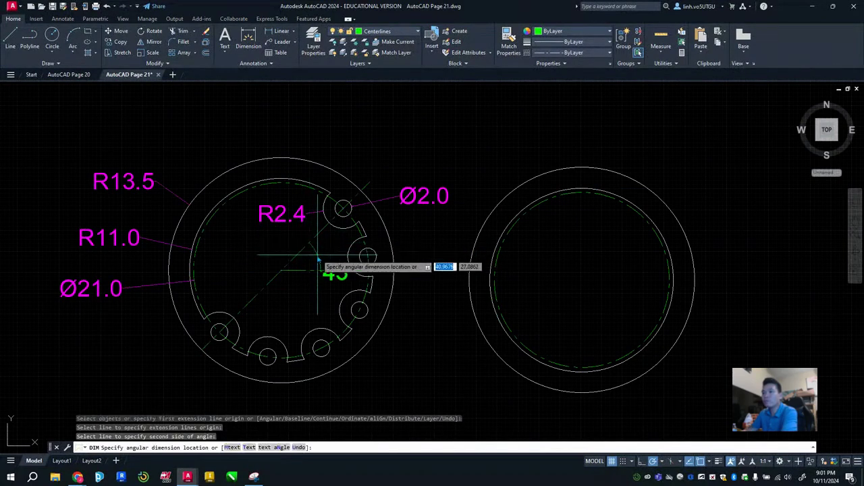
# Step: Place the 45° angular dimension and shift the view slightly left
pyautogui.click(322, 256)
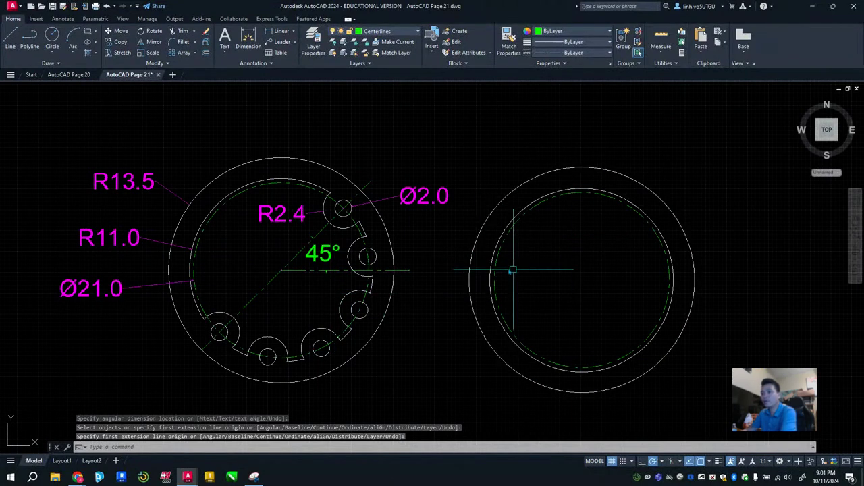
pyautogui.moveTo(480, 270); pyautogui.dragTo(449, 265, button='middle')
pyautogui.press('Escape')
# Step: Draw a horizontal centerline rightward from the right ring's centre
pyautogui.write('l')
pyautogui.press('Return')
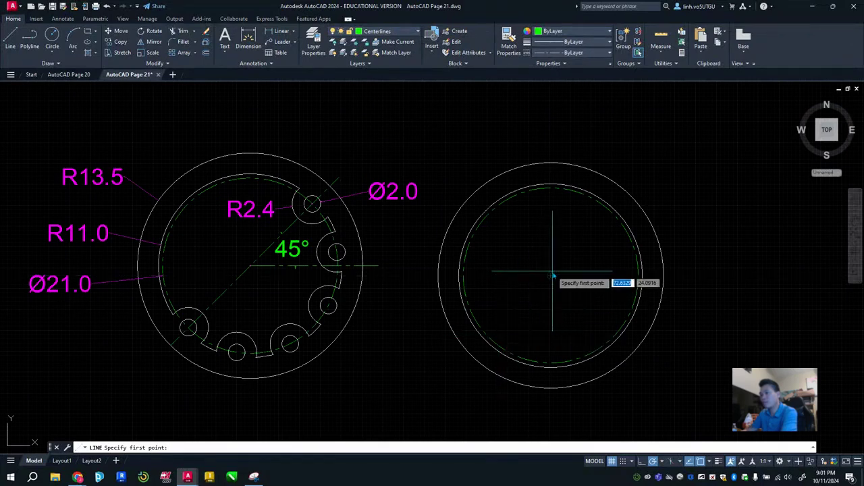
pyautogui.click(551, 275)
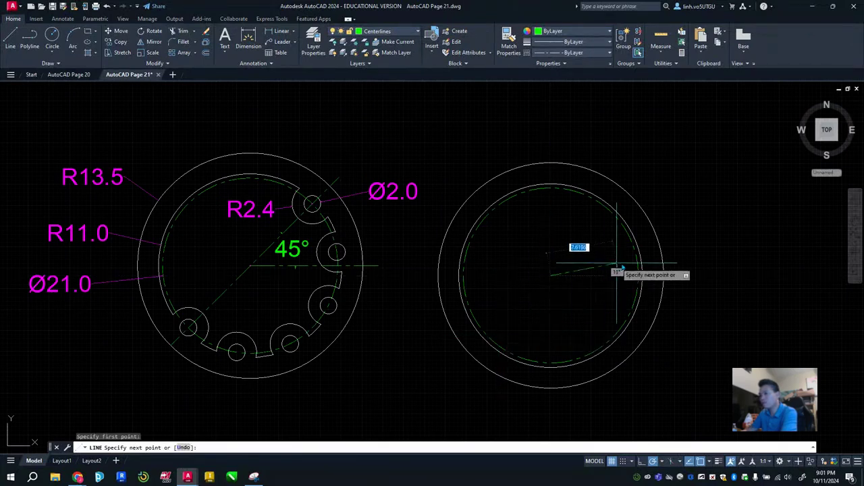
pyautogui.click(687, 277)
pyautogui.press('Escape')
# Step: Draw a 45° centerline from the right ring's centre past its outer circle
pyautogui.press('space')
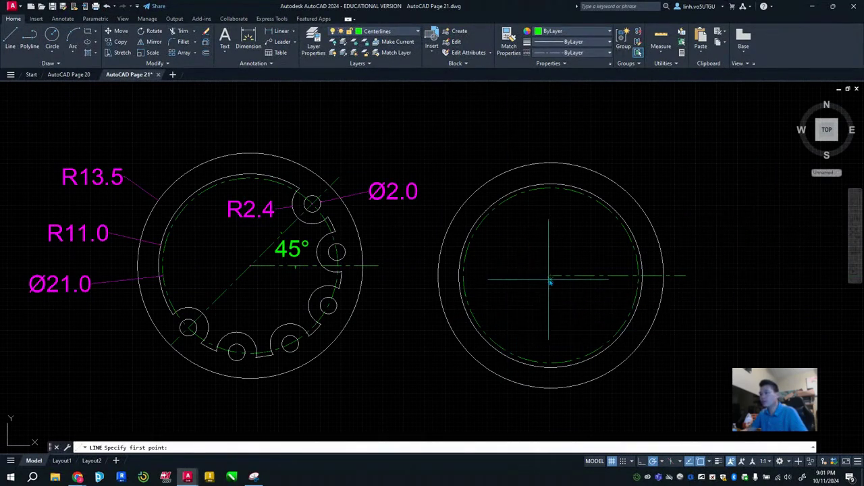
pyautogui.click(551, 276)
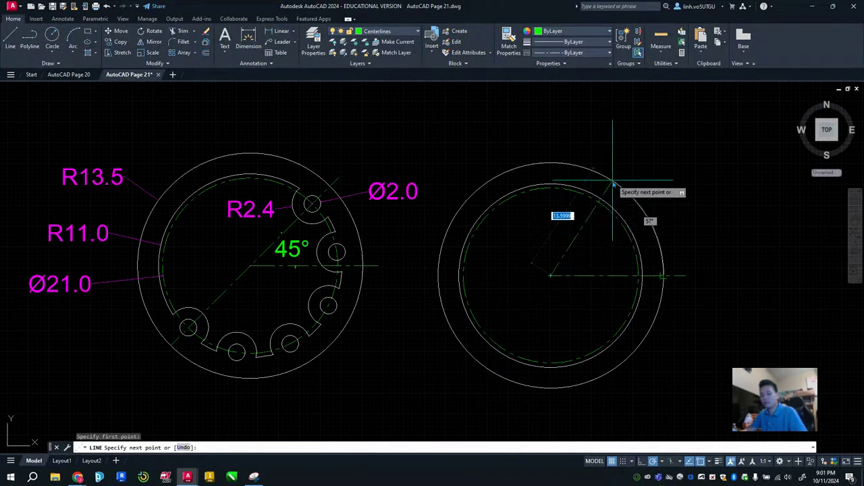
pyautogui.press('Tab')
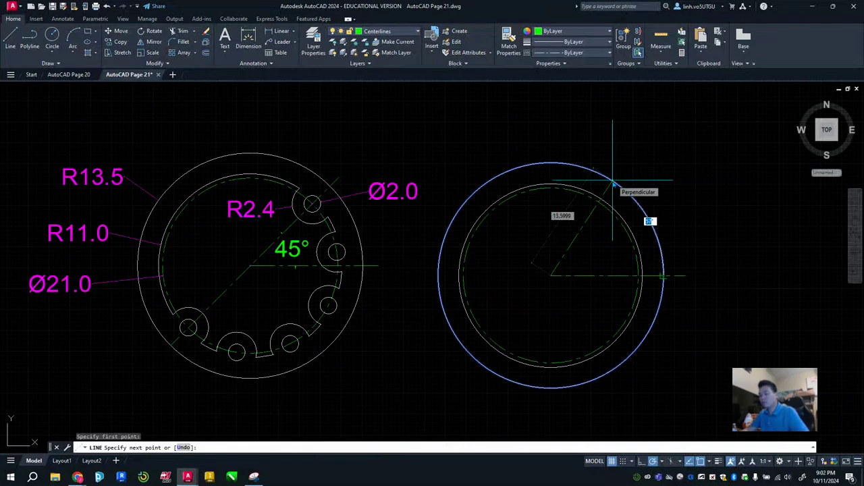
pyautogui.write('45')
pyautogui.press('Tab')
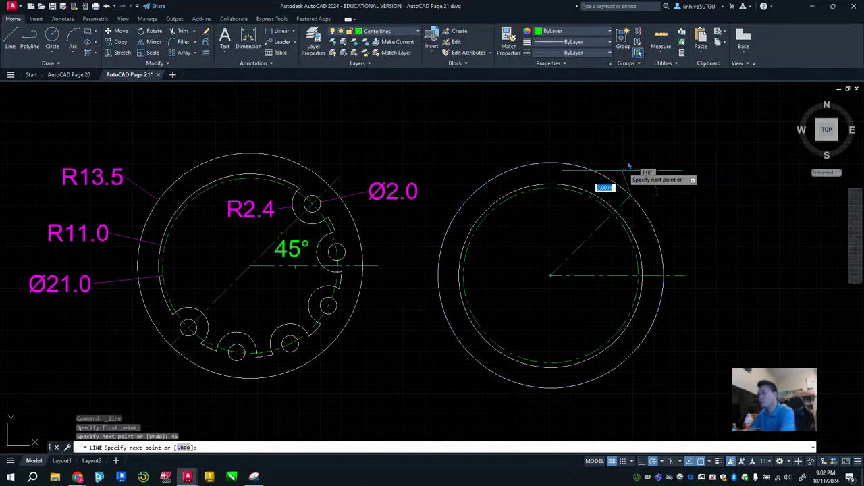
pyautogui.press('Escape')
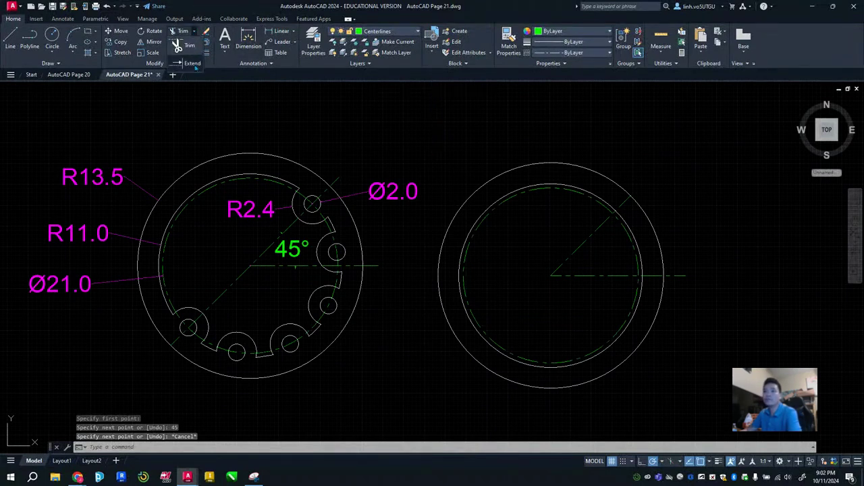
# Step: Extend the right ring's 45° centerline through the centre to the dashed circle
pyautogui.click(196, 65)
pyautogui.click(571, 256)
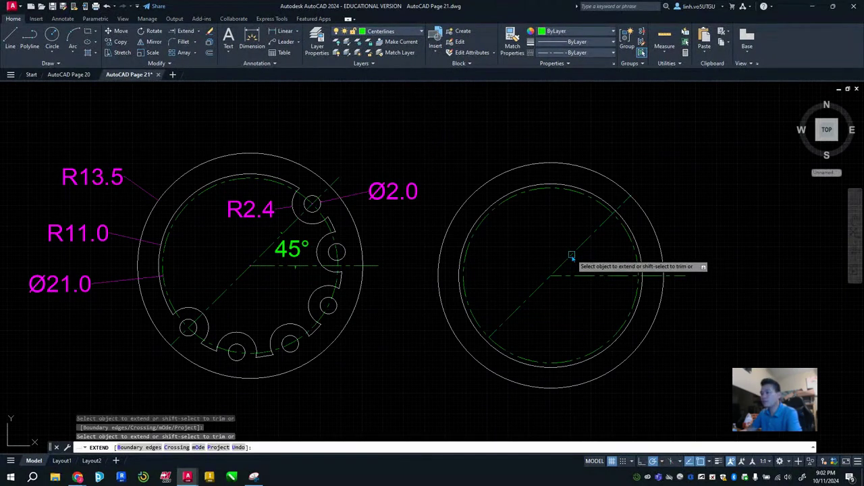
pyautogui.press('Escape')
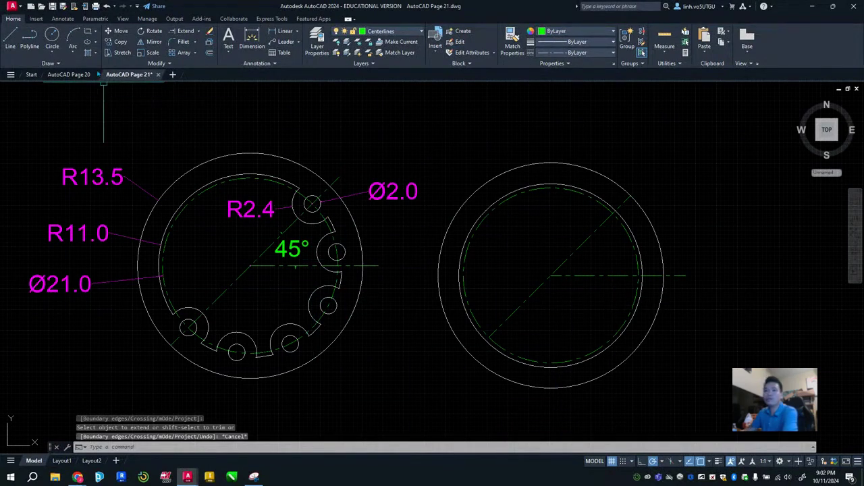
pyautogui.scroll(7, 631, 218)
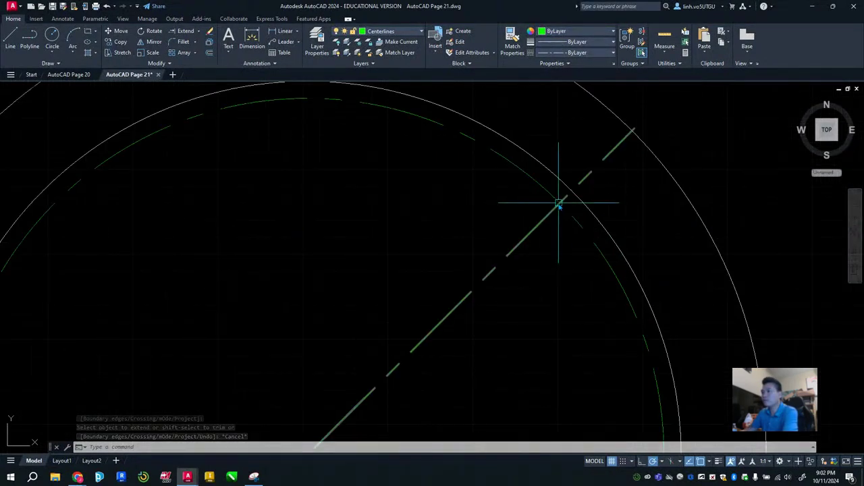
# Step: On layer 0, draw a diameter 2 hole where the 45° line meets the dashed circle
pyautogui.click(381, 32)
pyautogui.click(52, 37)
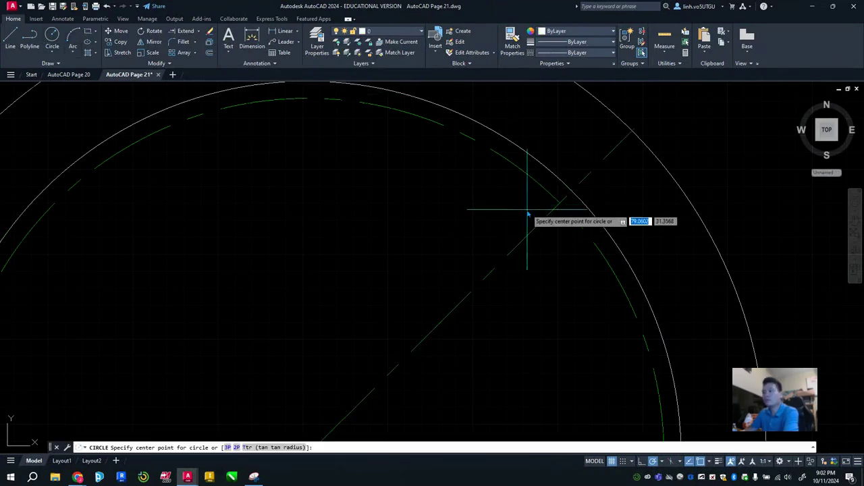
pyautogui.click(559, 202)
pyautogui.write('d')
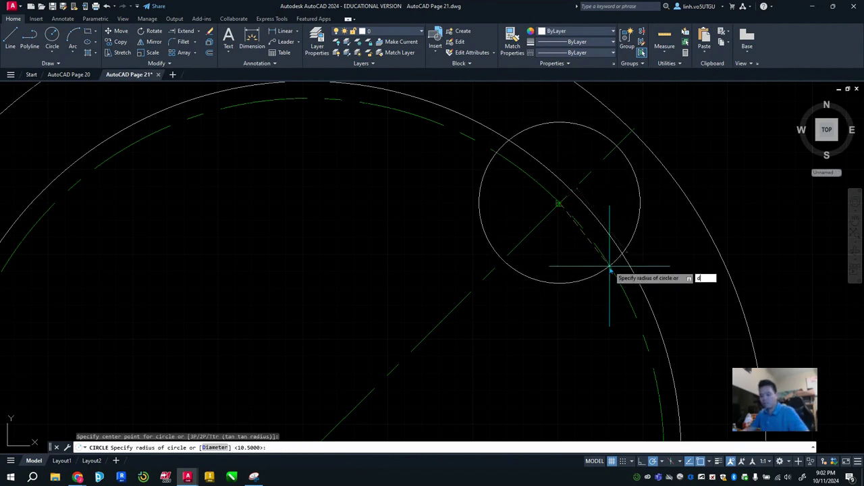
pyautogui.press('Return')
pyautogui.press('Return')
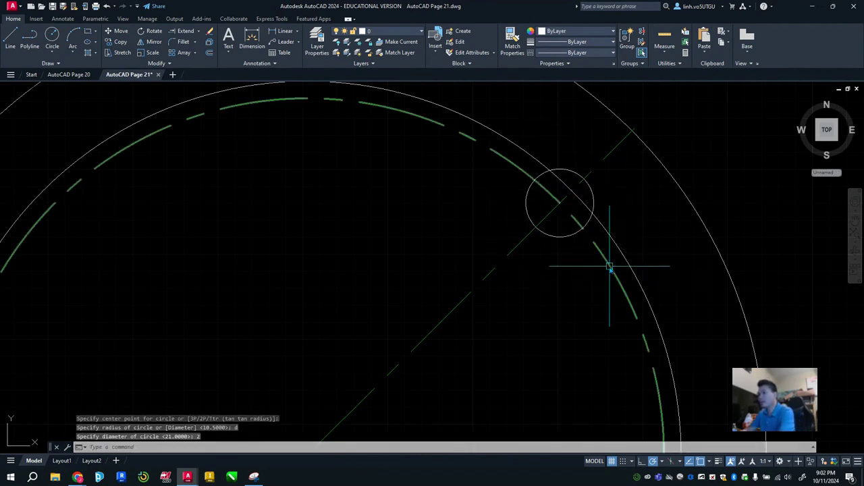
pyautogui.scroll(-5, 267, 267)
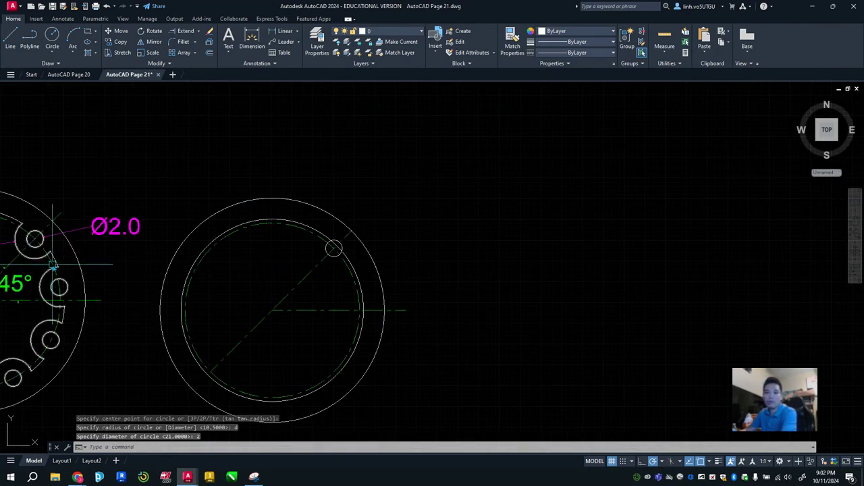
pyautogui.moveTo(47, 256); pyautogui.dragTo(216, 249, button='middle')
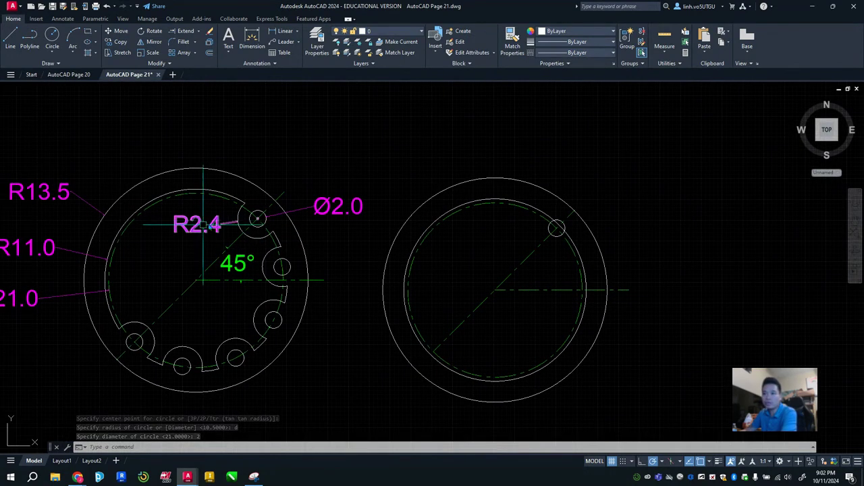
# Step: Add a concentric radius 2.4 circle around the small hole
pyautogui.click(52, 39)
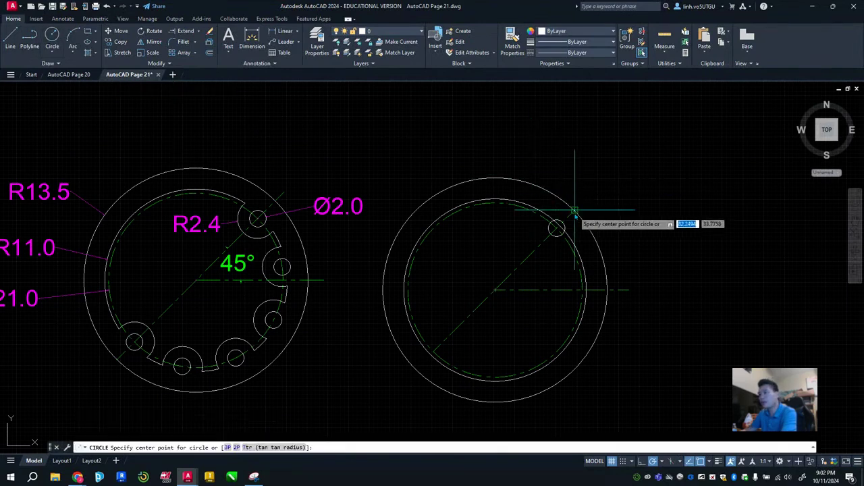
pyautogui.click(556, 228)
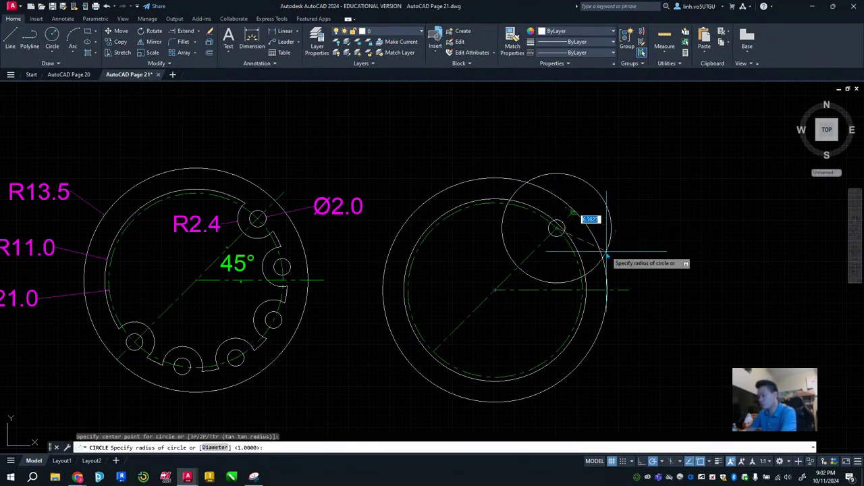
pyautogui.write('2.4')
pyautogui.press('Return')
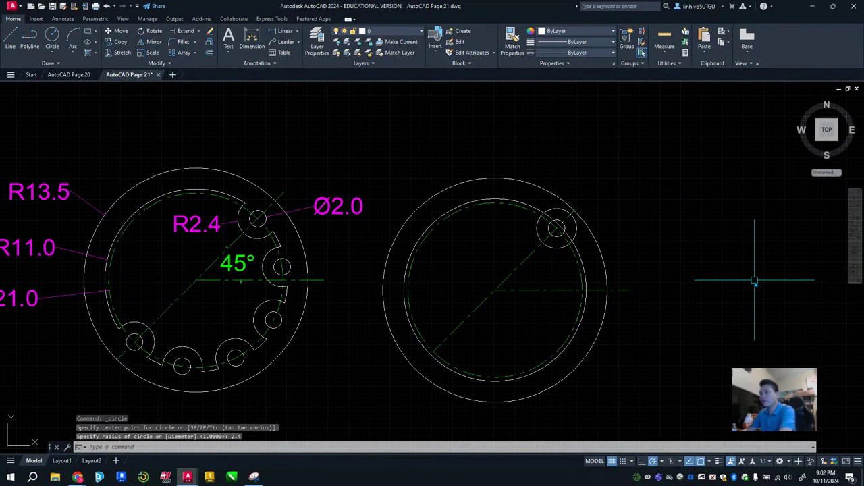
pyautogui.scroll(5, 630, 239)
# Step: Trim the R2.4 circle's outer arc and the ring edge inside it to form the notch
pyautogui.scroll(-1, 486, 226)
pyautogui.scroll(1, 608, 264)
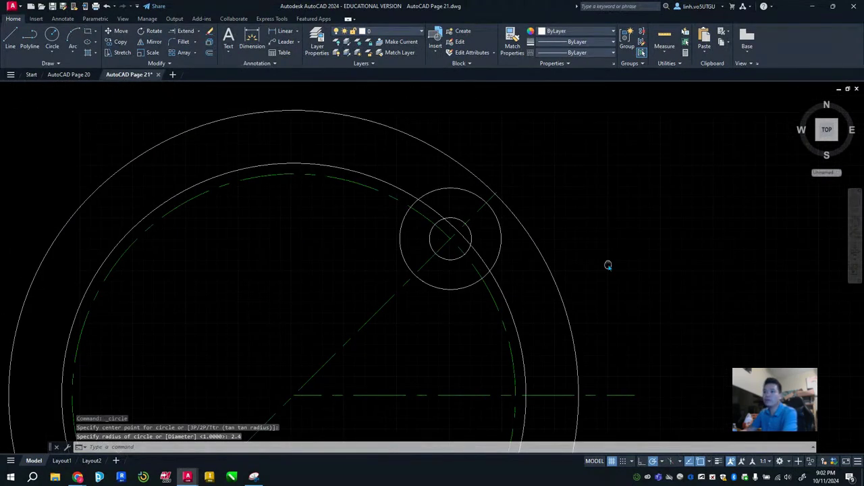
pyautogui.click(200, 31)
pyautogui.click(178, 43)
pyautogui.click(466, 195)
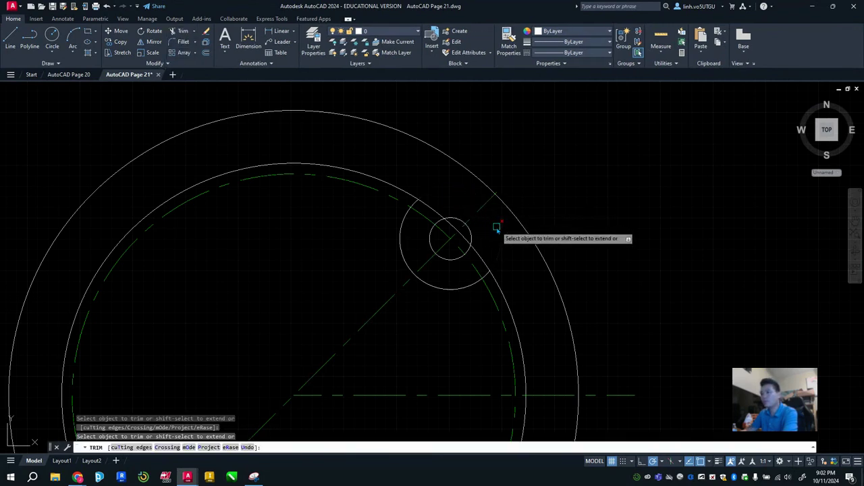
pyautogui.click(432, 216)
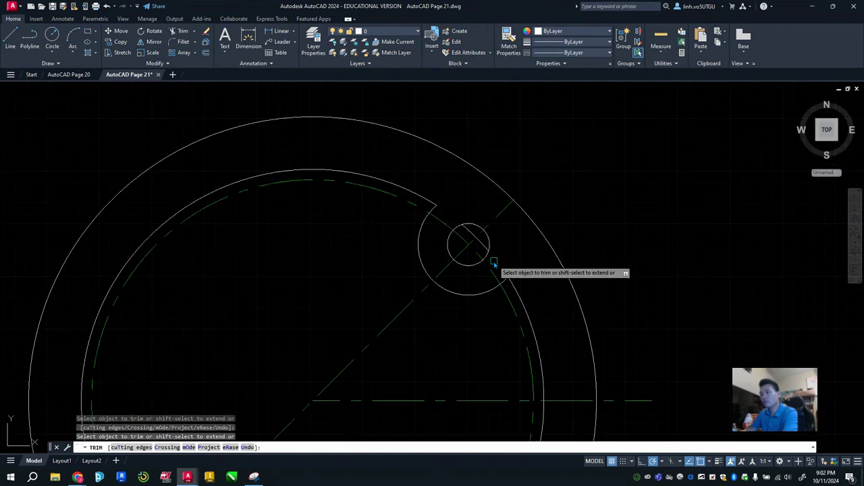
pyautogui.scroll(2, 490, 259)
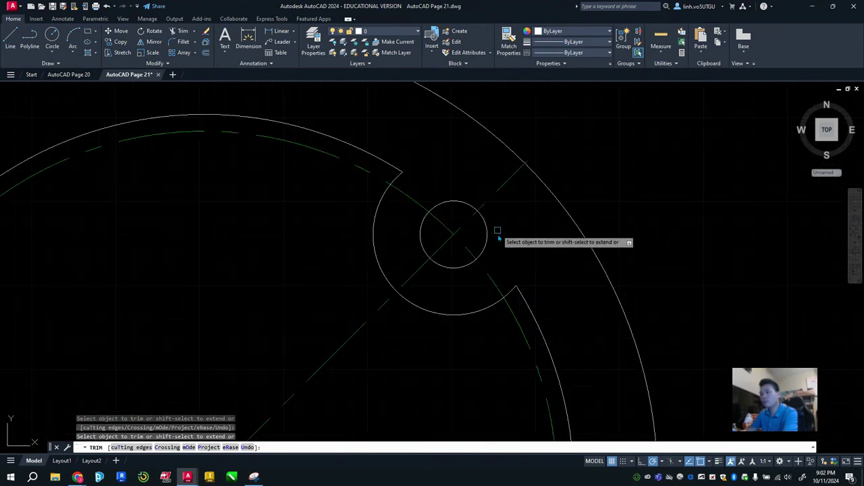
pyautogui.scroll(-3, 505, 248)
pyautogui.scroll(-4, 519, 296)
pyautogui.moveTo(517, 290); pyautogui.dragTo(574, 274, button='middle')
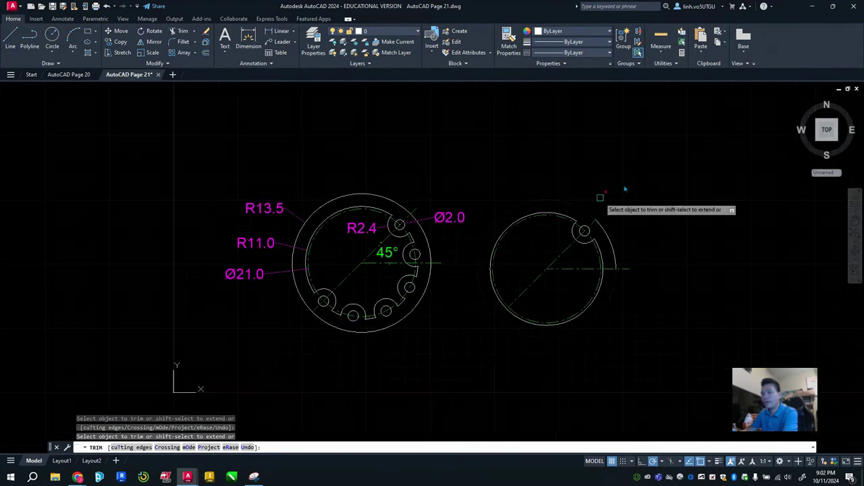
# Step: Start a polar array with the small hole and its notch arc selected as items
pyautogui.press('Escape')
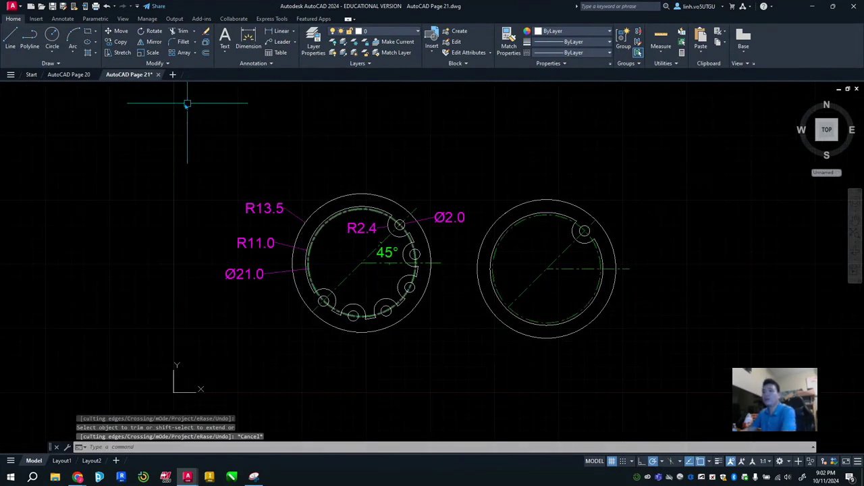
pyautogui.click(196, 53)
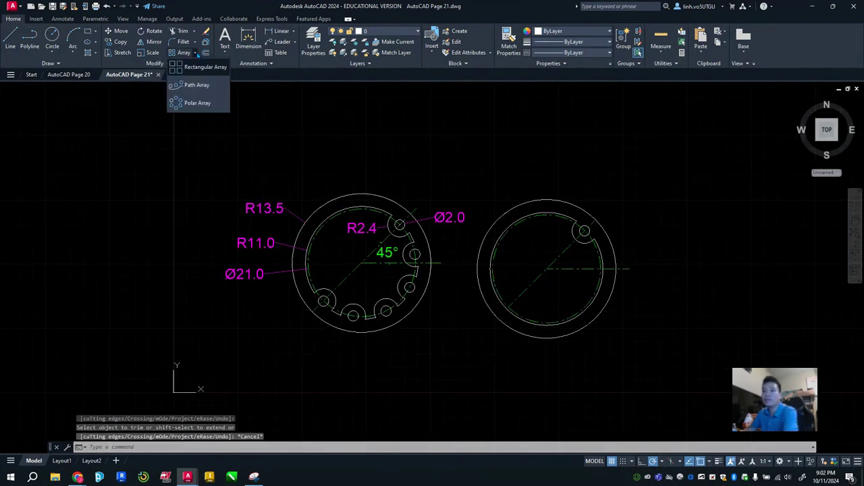
pyautogui.click(201, 102)
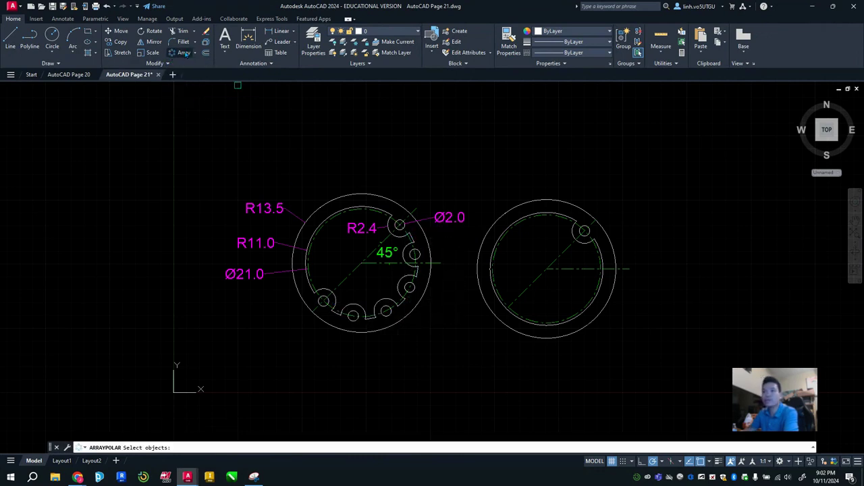
pyautogui.scroll(5, 592, 231)
pyautogui.click(583, 241)
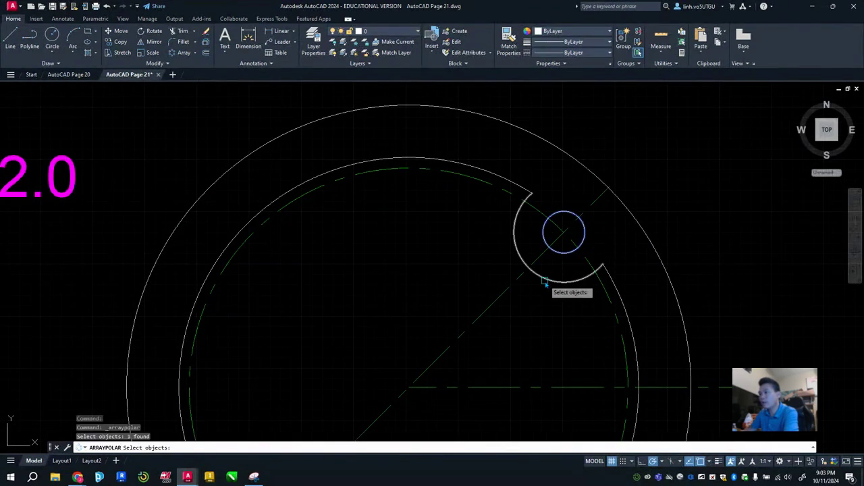
pyautogui.scroll(-3, 544, 284)
pyautogui.scroll(-2, 540, 297)
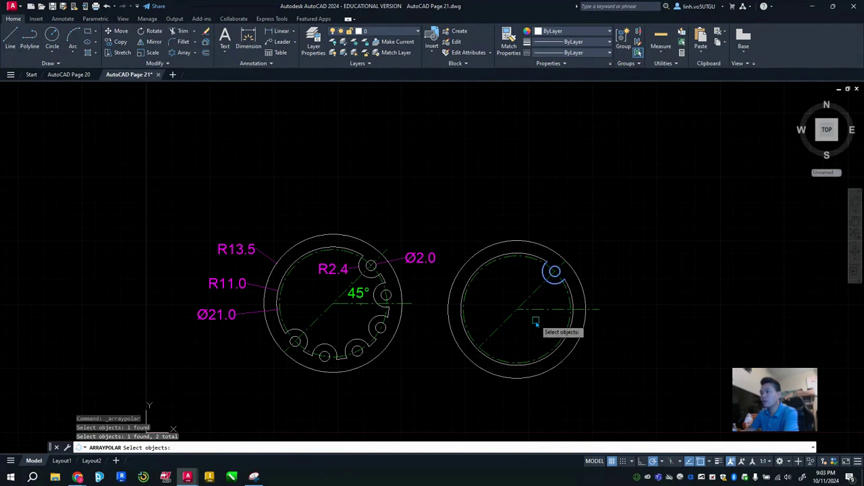
pyautogui.press('Return')
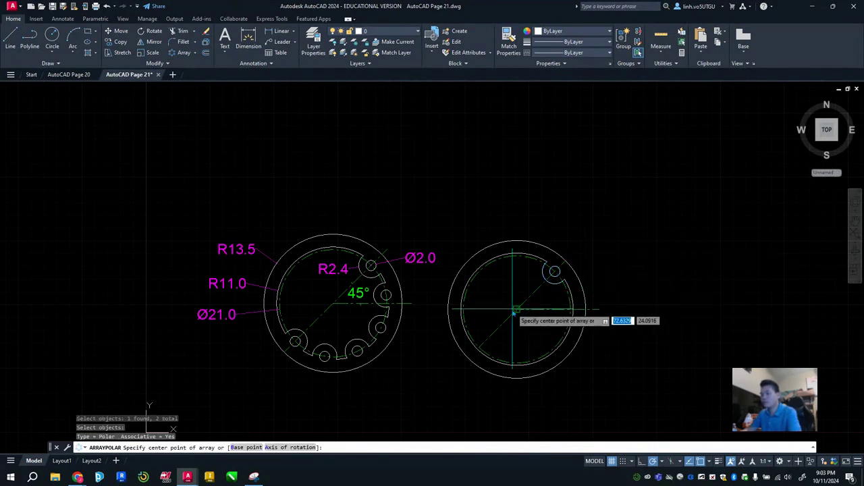
# Step: Polar-array the notched hole six times about the ring centre over 180°, reversed onto the right side
pyautogui.click(517, 311)
pyautogui.write('180')
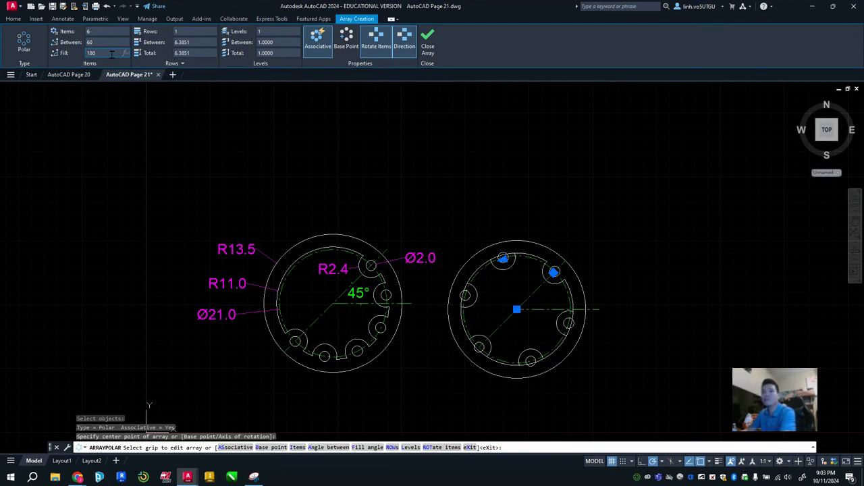
pyautogui.press('Return')
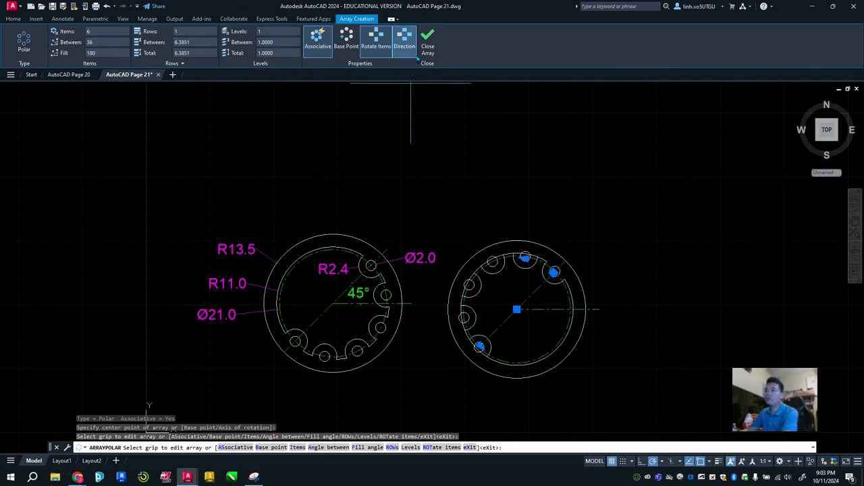
pyautogui.click(404, 42)
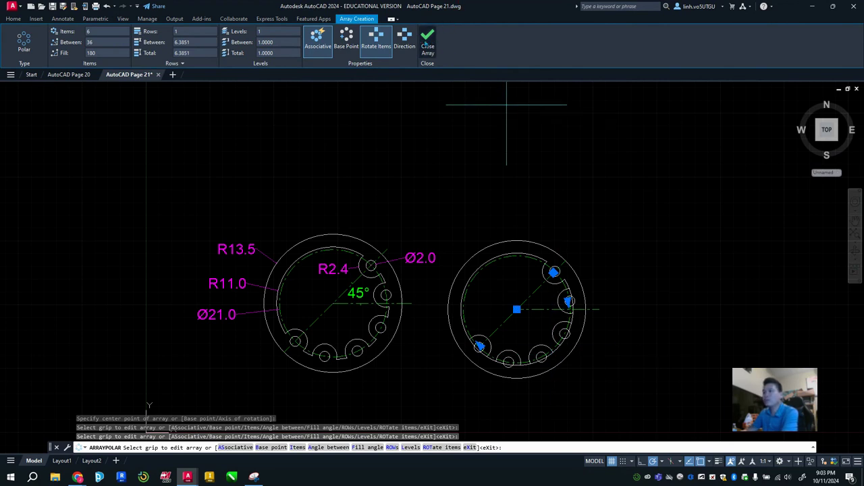
pyautogui.click(405, 39)
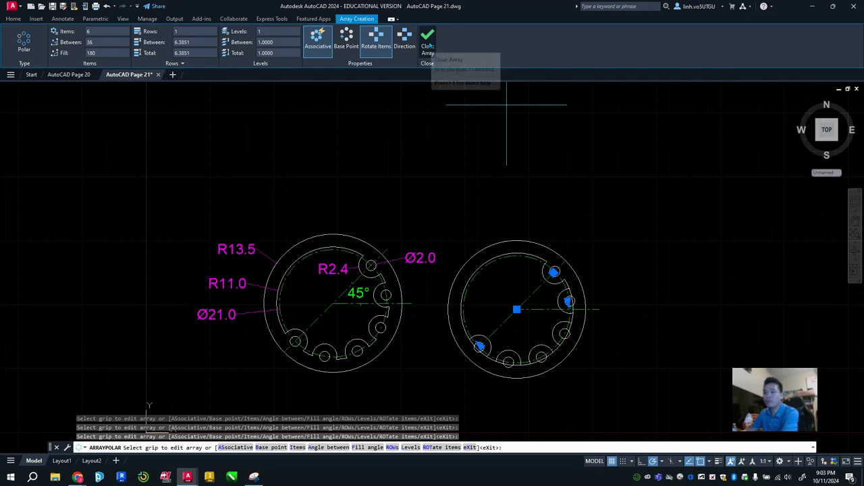
pyautogui.click(429, 44)
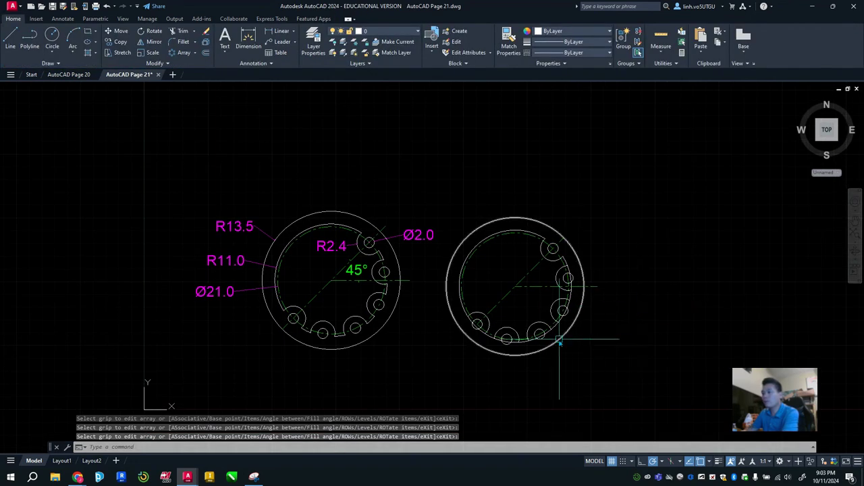
# Step: Trim away the inner ring arc inside the lower-right arrayed hole
pyautogui.scroll(4, 613, 261)
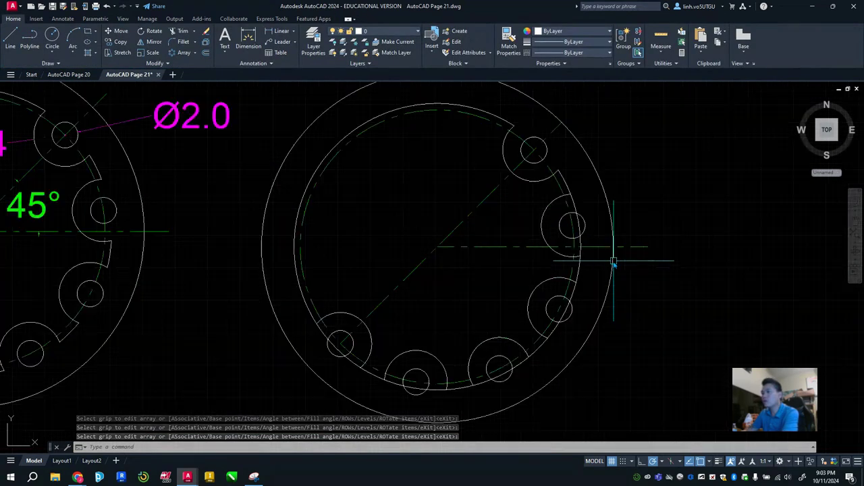
pyautogui.click(181, 31)
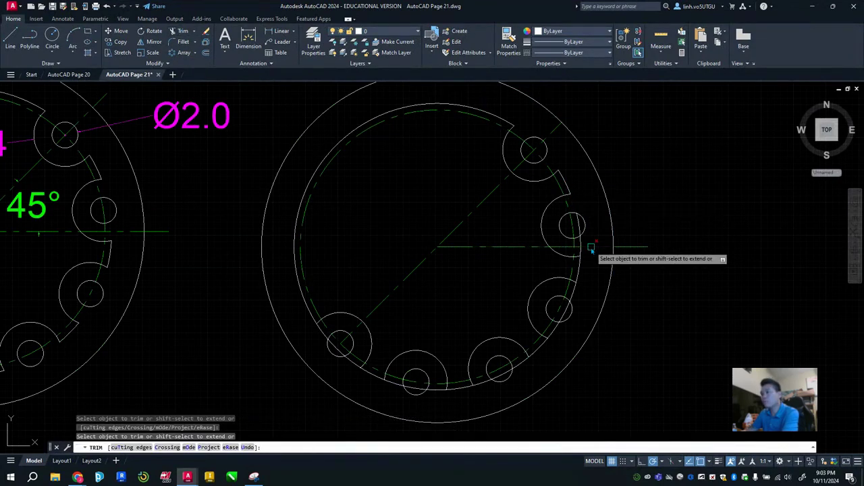
pyautogui.scroll(5, 581, 246)
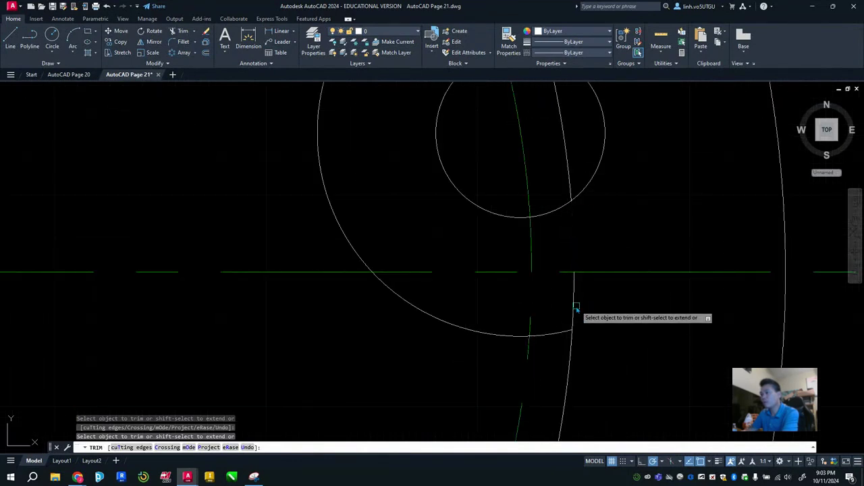
pyautogui.scroll(-3, 588, 305)
pyautogui.scroll(-3, 598, 343)
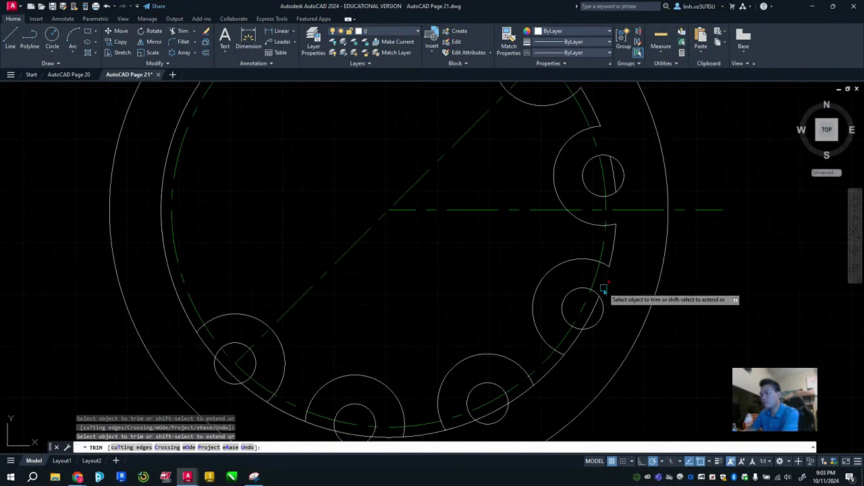
pyautogui.click(522, 403)
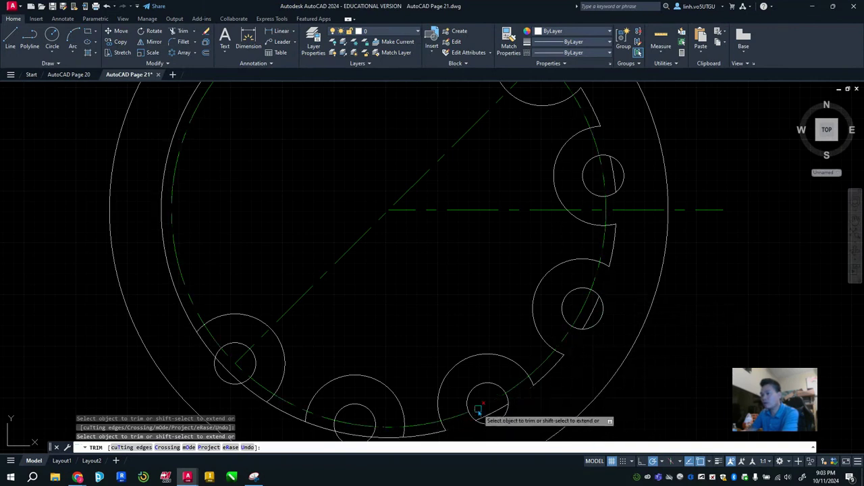
pyautogui.moveTo(476, 415); pyautogui.dragTo(492, 290, button='middle')
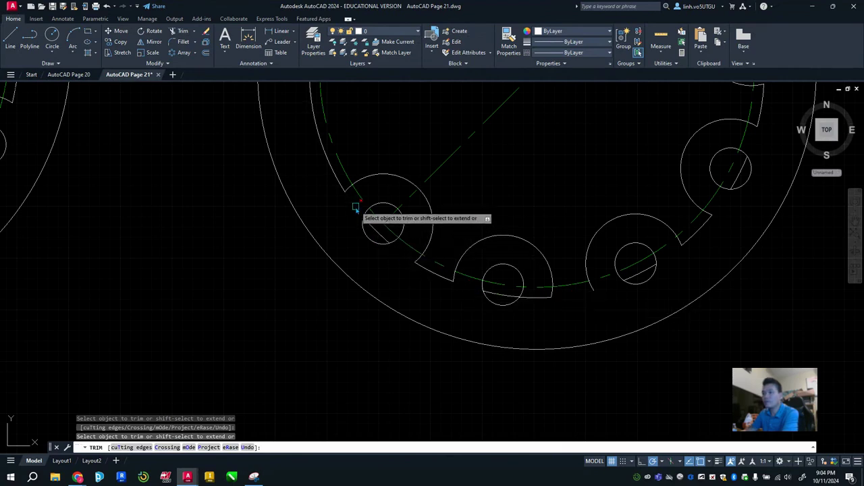
pyautogui.press('Escape')
pyautogui.click(382, 233)
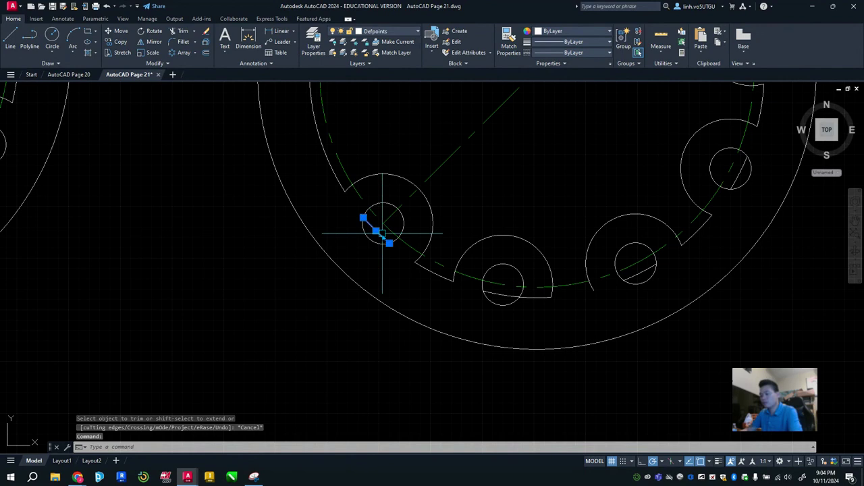
pyautogui.click(499, 295)
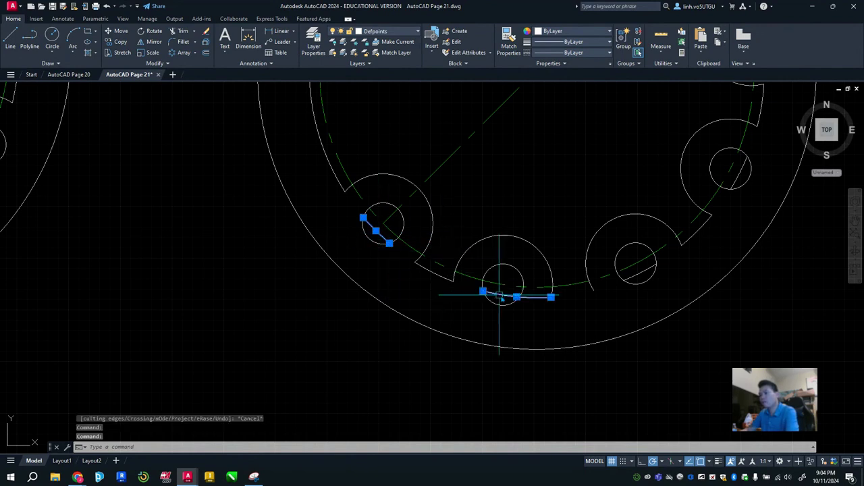
pyautogui.click(647, 273)
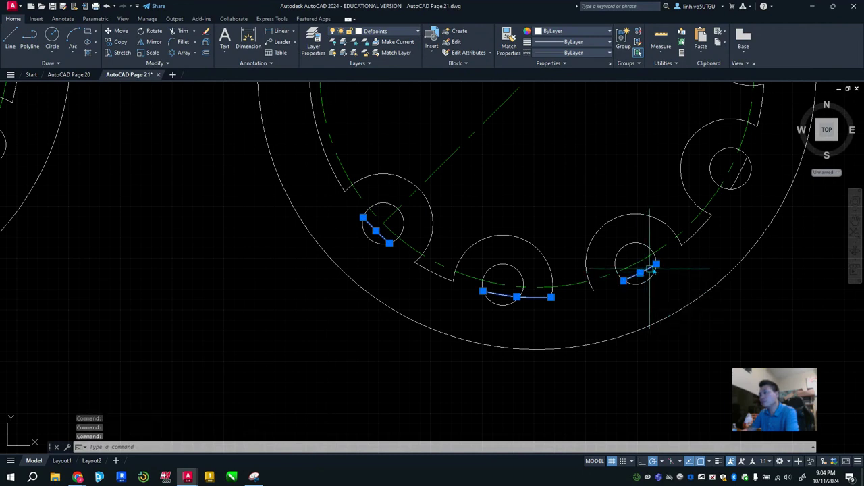
pyautogui.moveTo(760, 181)
pyautogui.mouseDown(button='middle')
pyautogui.moveTo(668, 247)
pyautogui.moveTo(596, 256)
pyautogui.mouseUp(button='middle')
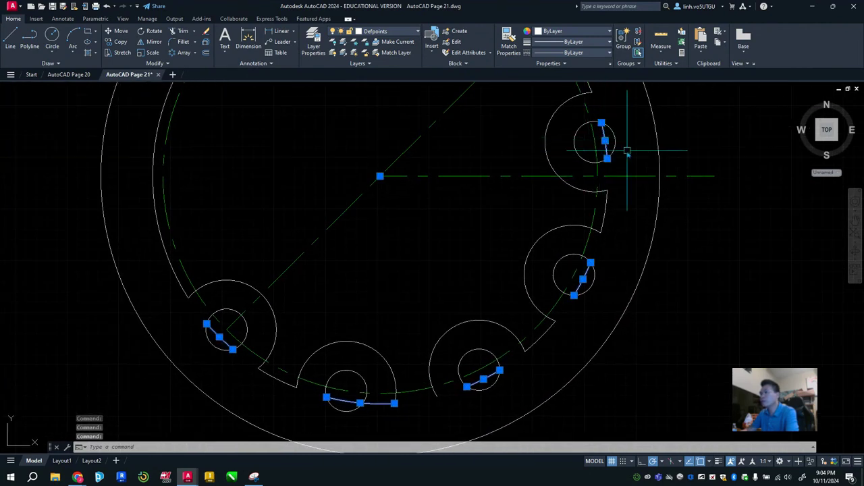
pyautogui.moveTo(627, 153); pyautogui.dragTo(634, 253, button='middle')
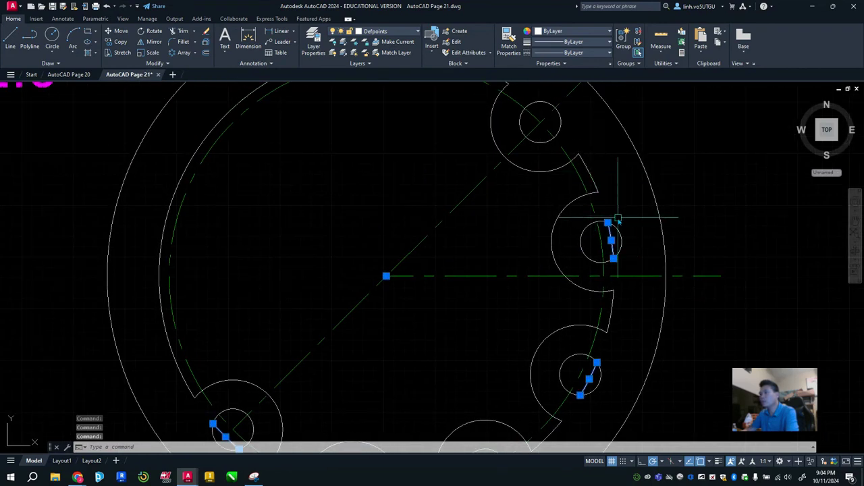
pyautogui.press('Delete')
pyautogui.scroll(-5, 628, 287)
pyautogui.moveTo(650, 347); pyautogui.dragTo(690, 337, button='middle')
pyautogui.scroll(4, 665, 319)
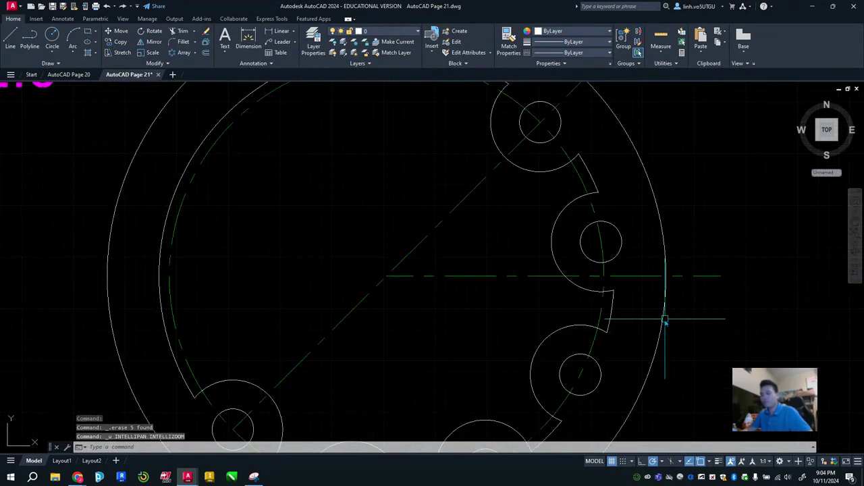
pyautogui.scroll(-4, 638, 352)
pyautogui.scroll(4, 679, 201)
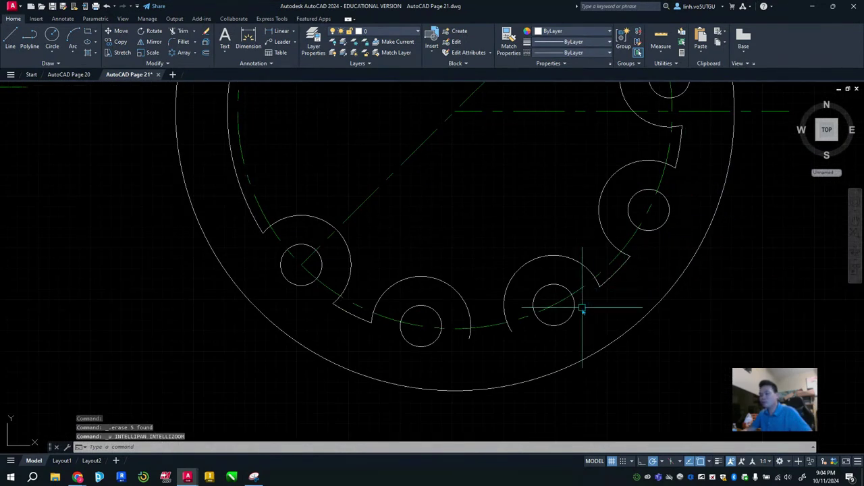
pyautogui.moveTo(582, 309); pyautogui.dragTo(513, 468, button='middle')
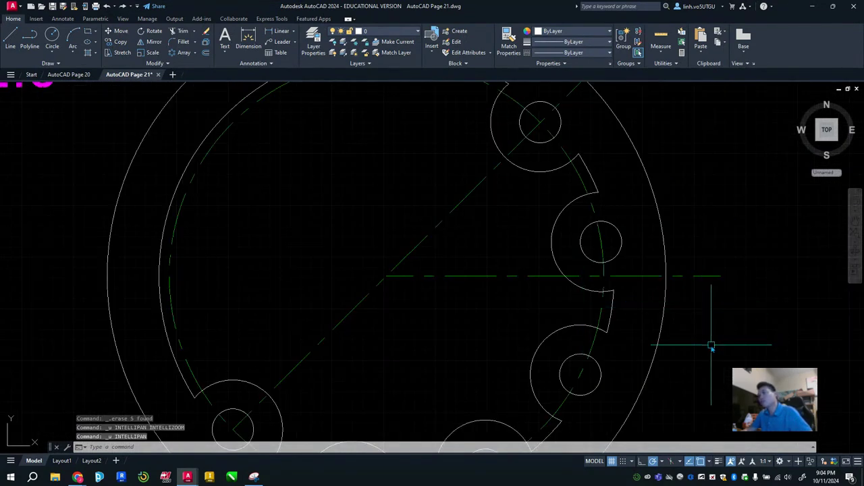
pyautogui.moveTo(710, 345); pyautogui.dragTo(745, 223, button='middle')
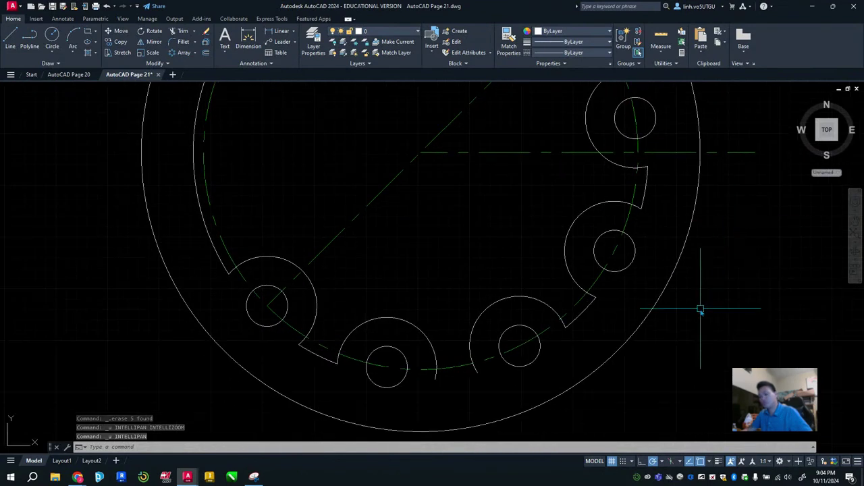
pyautogui.hotkey('ctrl', 'z')
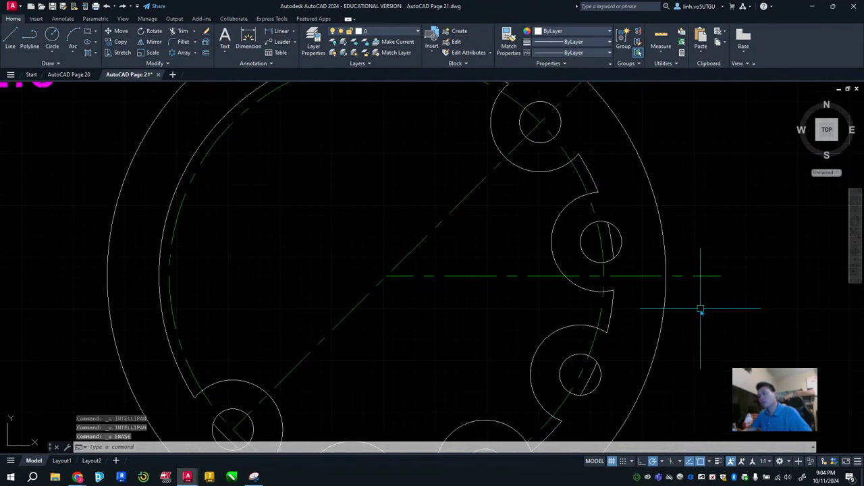
# Step: Trim a small hole circle by mistake, then undo it to restore the circle
pyautogui.scroll(-5, 700, 310)
pyautogui.scroll(5, 641, 345)
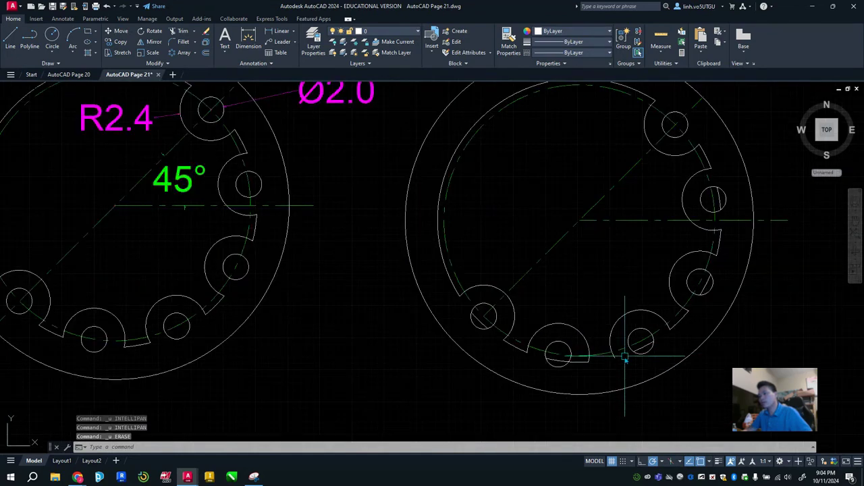
pyautogui.click(177, 31)
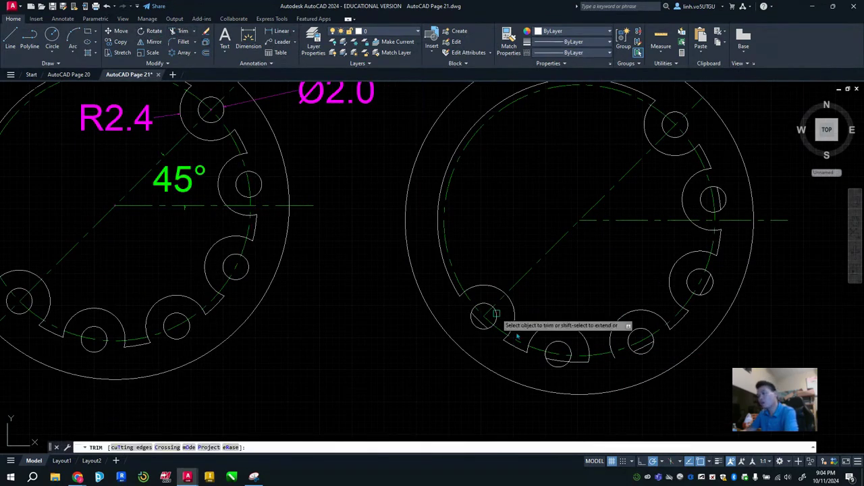
pyautogui.click(576, 365)
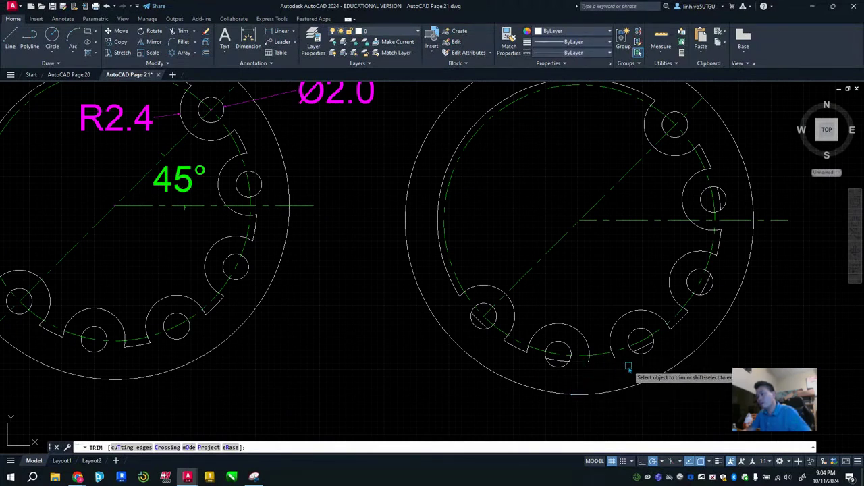
pyautogui.press('Escape')
pyautogui.hotkey('ctrl', 'z')
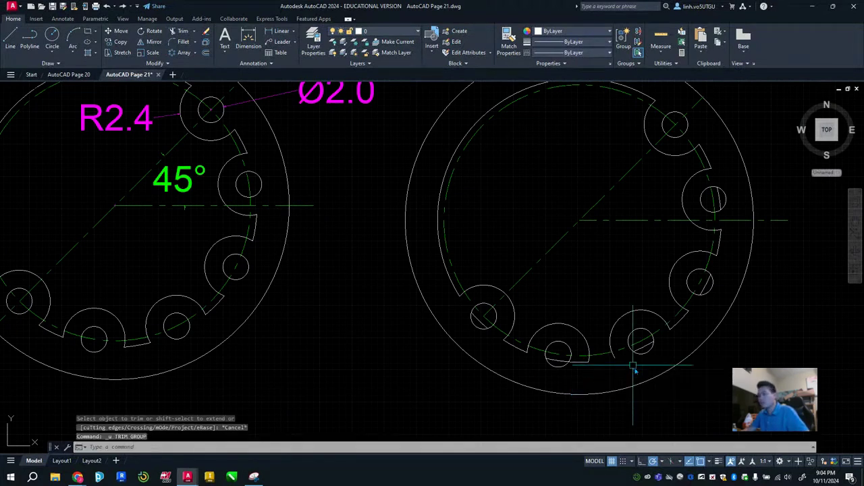
pyautogui.scroll(3, 642, 380)
pyautogui.scroll(-3, 652, 382)
pyautogui.hotkey('ctrl', 'z')
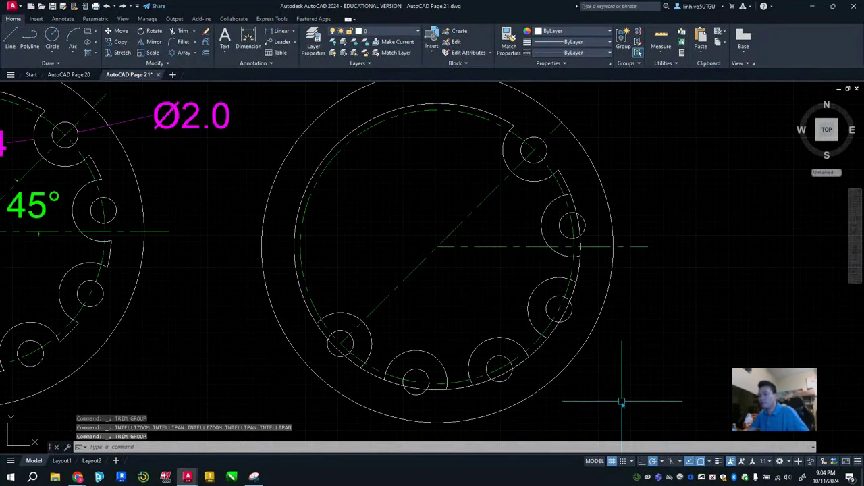
# Step: Trim the stray arc piece inside the lower-right hole
pyautogui.moveTo(622, 402); pyautogui.dragTo(639, 393, button='middle')
pyautogui.click(181, 31)
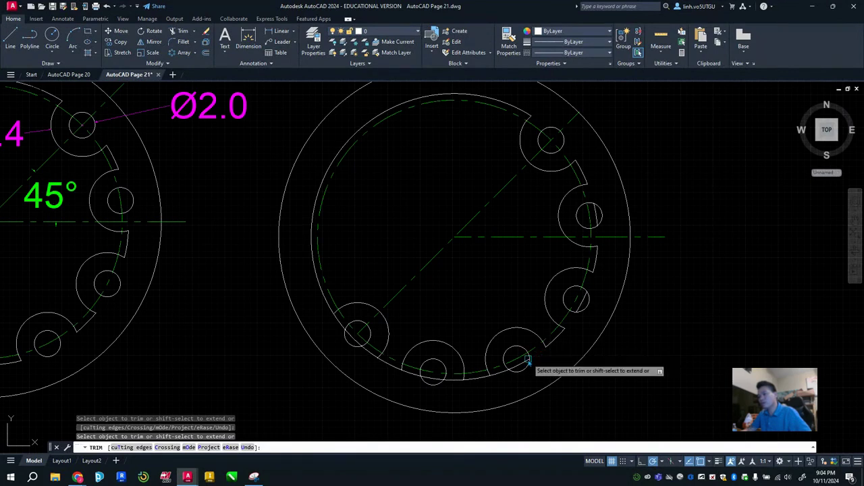
pyautogui.click(499, 376)
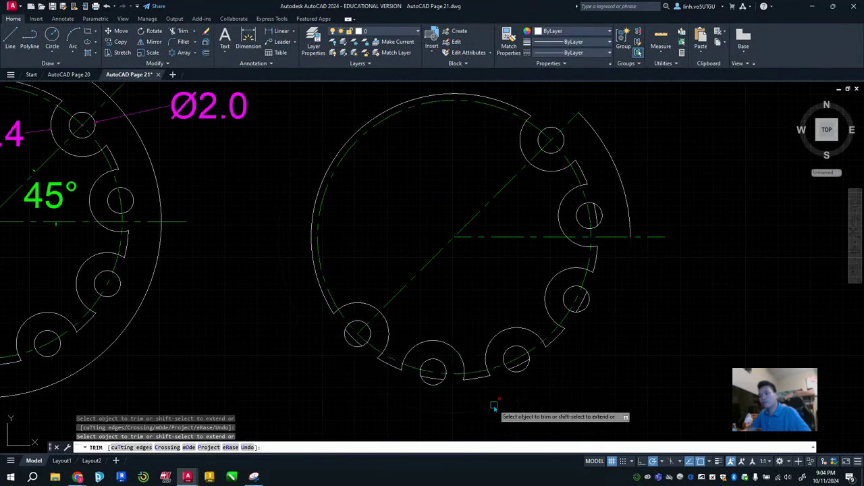
pyautogui.press('Escape')
# Step: Select the leftover arc pieces in all five notched holes and delete them
pyautogui.scroll(4, 358, 345)
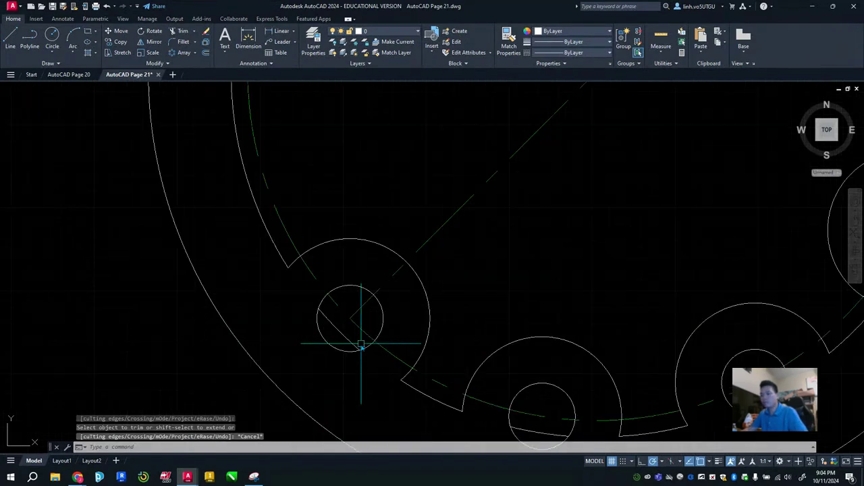
pyautogui.click(345, 342)
pyautogui.click(540, 432)
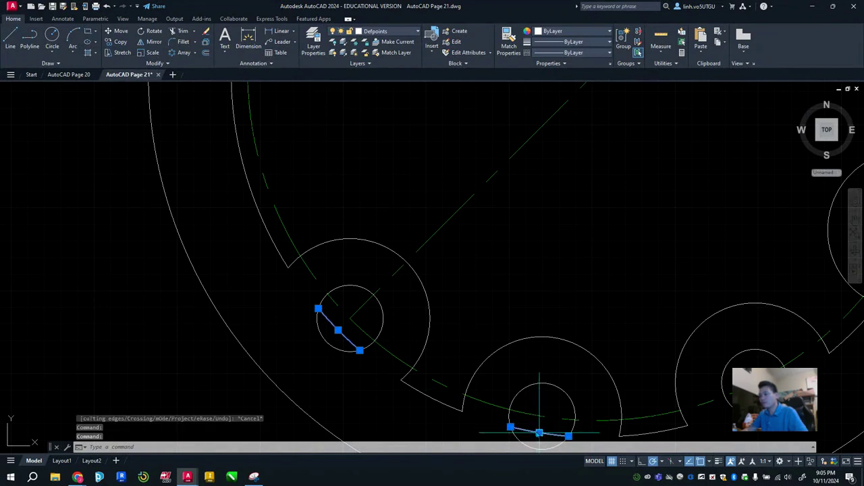
pyautogui.moveTo(697, 303)
pyautogui.mouseDown(button='middle')
pyautogui.moveTo(545, 244)
pyautogui.moveTo(358, 293)
pyautogui.mouseUp(button='middle')
pyautogui.moveTo(646, 223); pyautogui.dragTo(650, 367, button='middle')
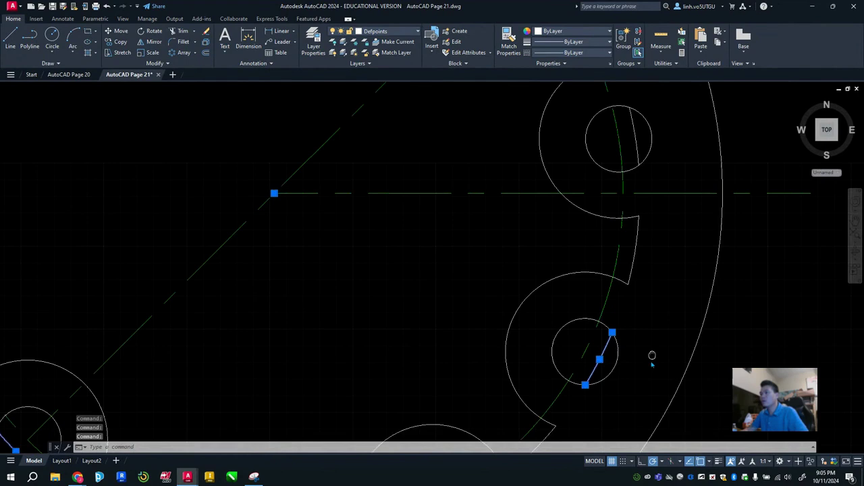
pyautogui.moveTo(619, 184)
pyautogui.scroll(-5, 670, 208)
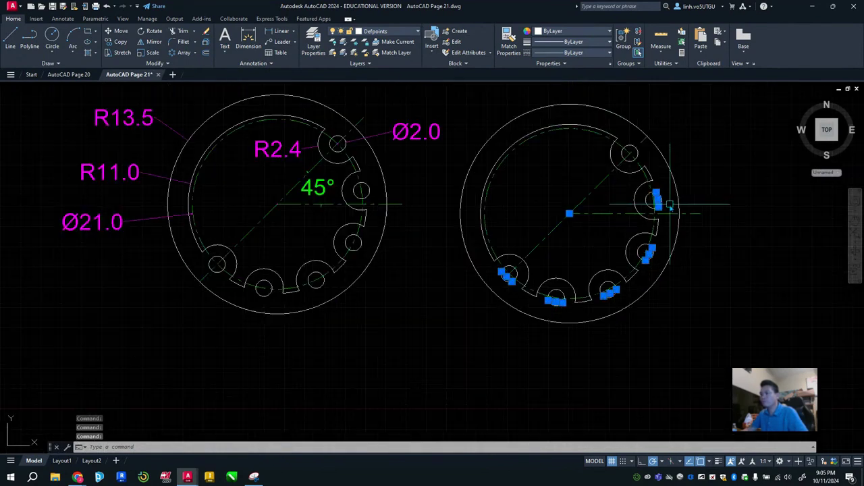
pyautogui.scroll(2, 646, 154)
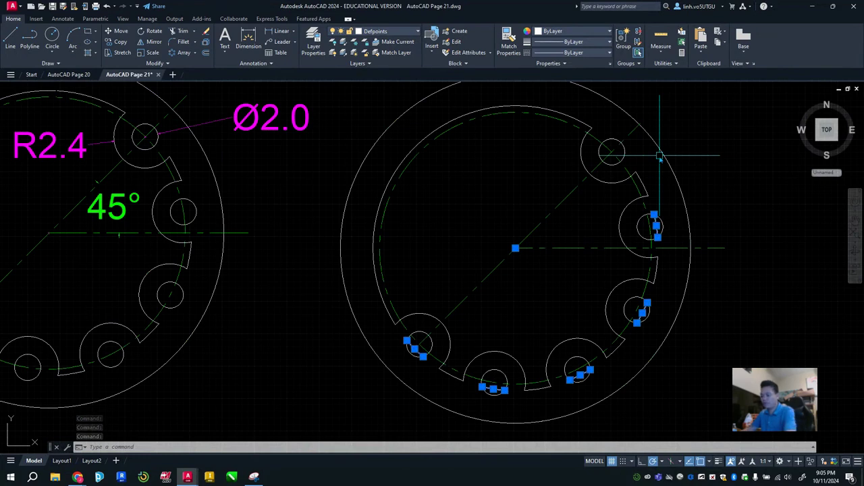
pyautogui.press('Delete')
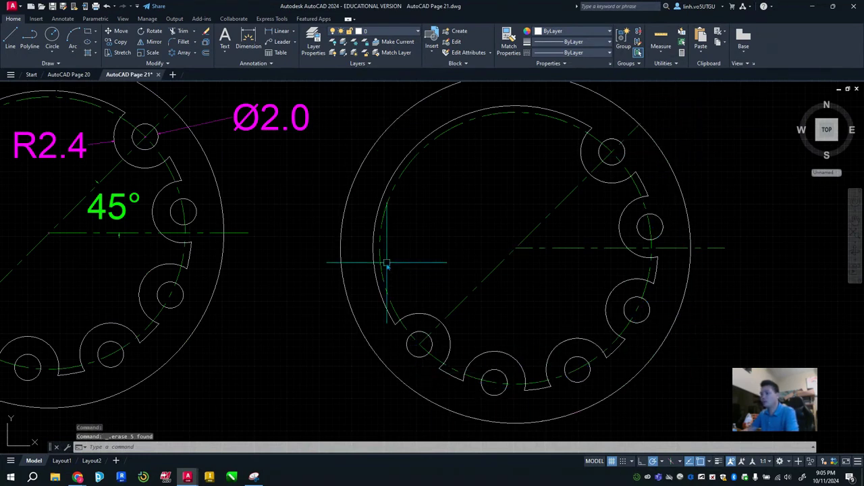
# Step: Start the DIM command from the Home ribbon's Annotate panel
pyautogui.moveTo(720, 361); pyautogui.dragTo(731, 367, button='middle')
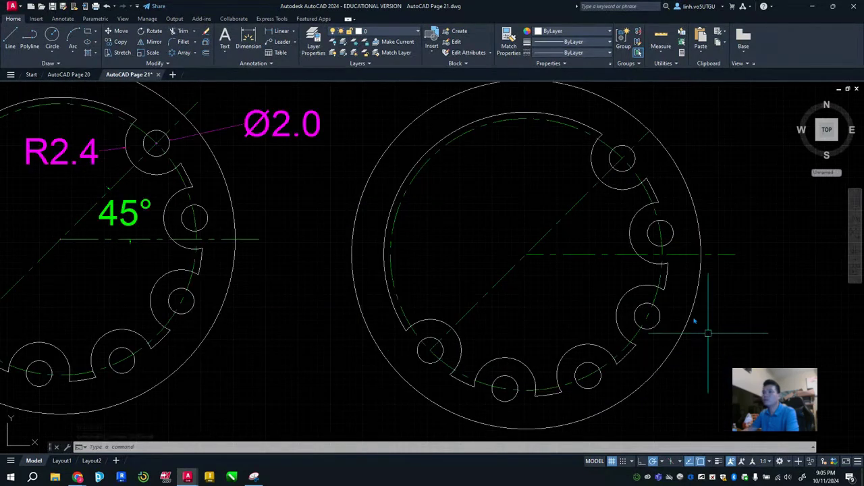
pyautogui.click(249, 39)
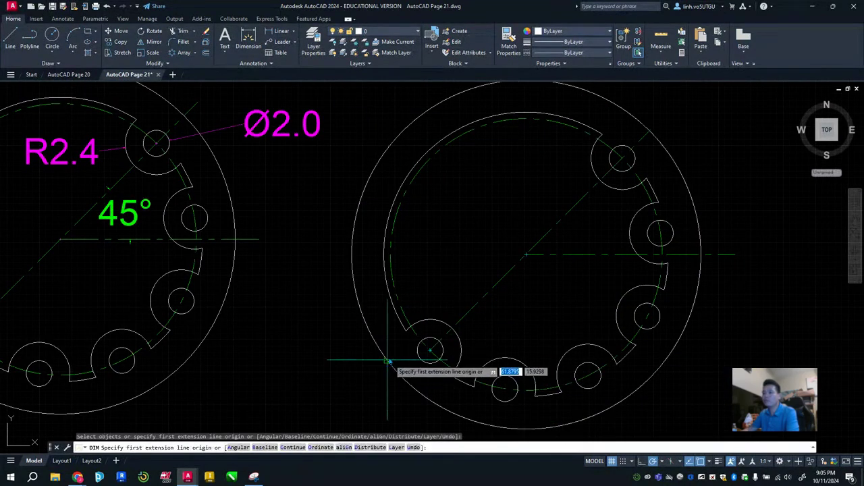